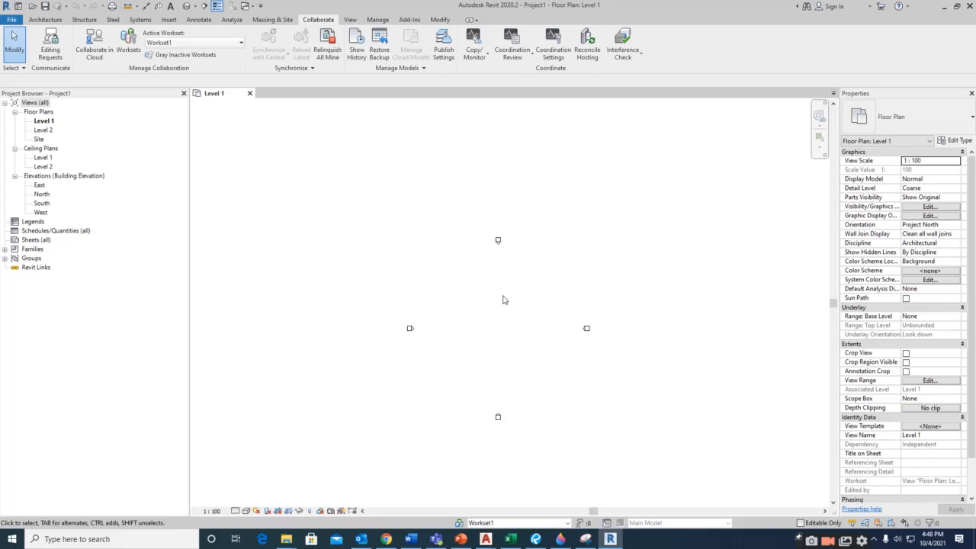
# Narrow the Project Browser to give the Level 1 floor plan more room
pyautogui.scroll(1, 504, 301)
pyautogui.scroll(-2, 481, 299)
pyautogui.scroll(2, 453, 319)
pyautogui.scroll(-4, 399, 270)
pyautogui.moveTo(472, 284); pyautogui.dragTo(478, 294, button='middle')
pyautogui.scroll(3, 473, 291)
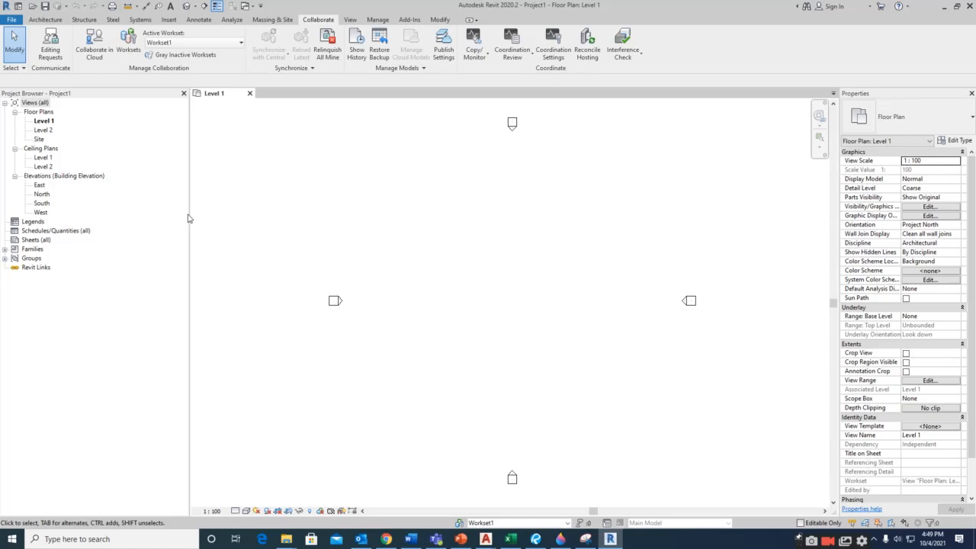
pyautogui.moveTo(190, 215); pyautogui.dragTo(126, 214)
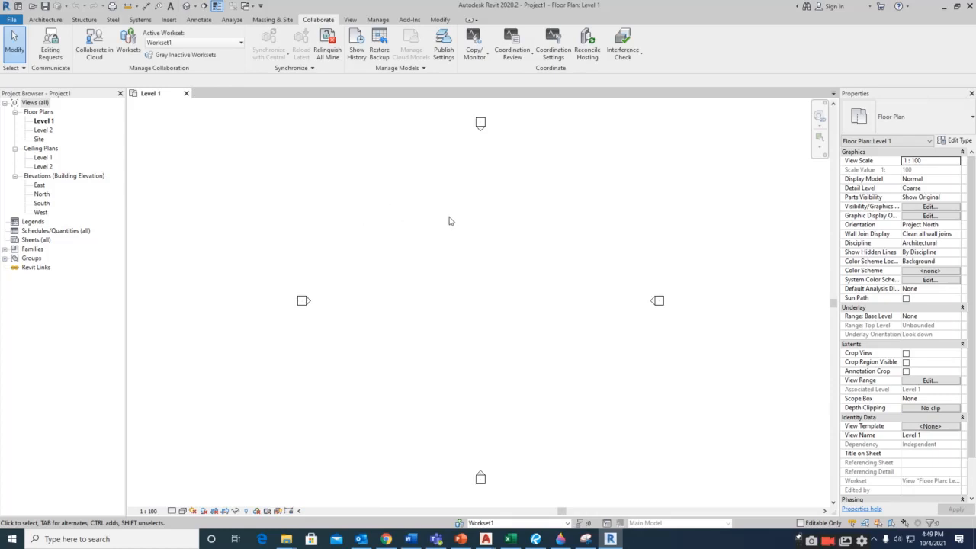
# Save the project as Electrical_smaple in the WORK folder on the Desktop, closing the Worksets dialog that follows
pyautogui.click(459, 523)
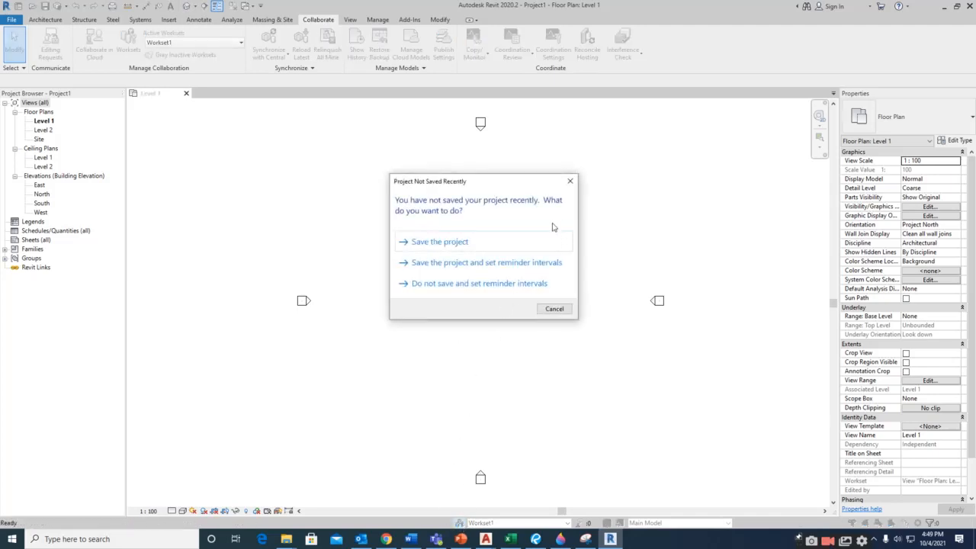
pyautogui.click(438, 242)
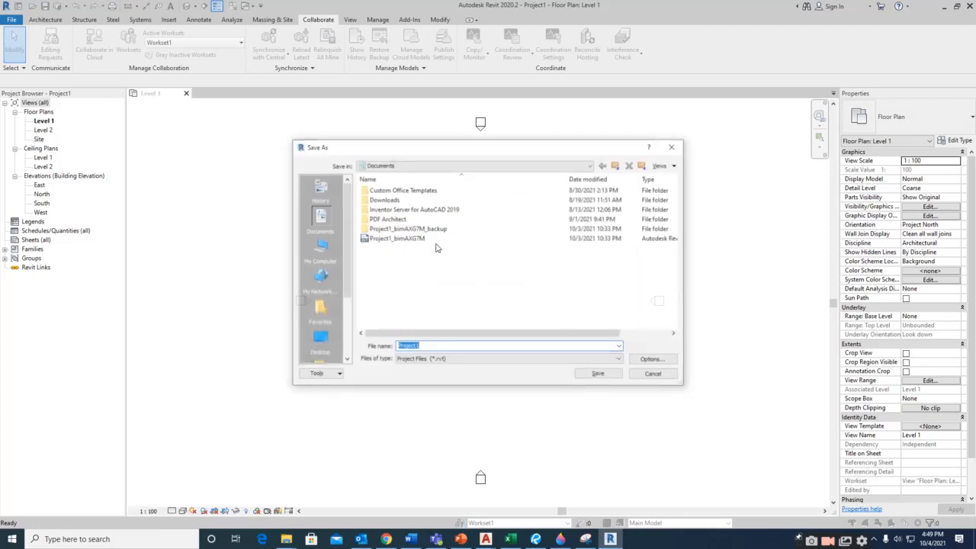
pyautogui.click(427, 165)
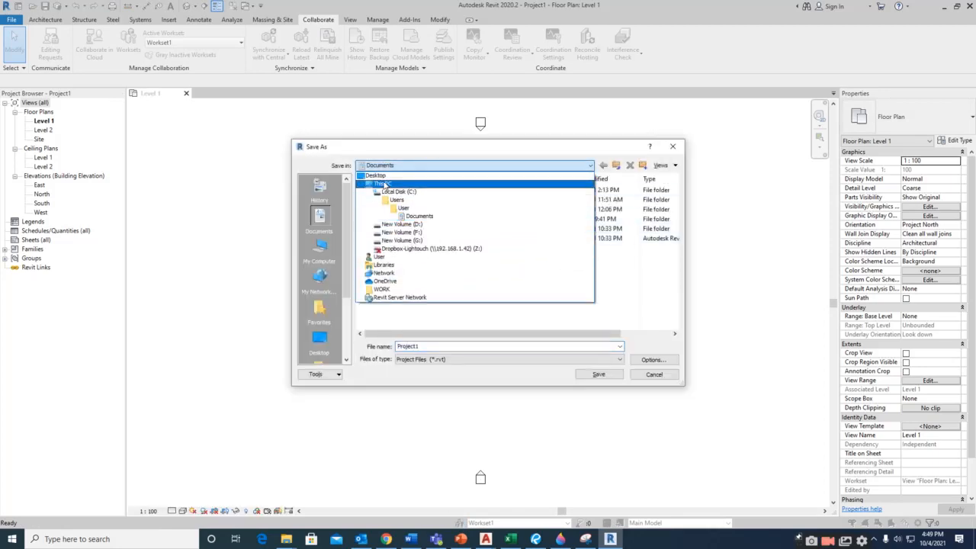
pyautogui.click(381, 175)
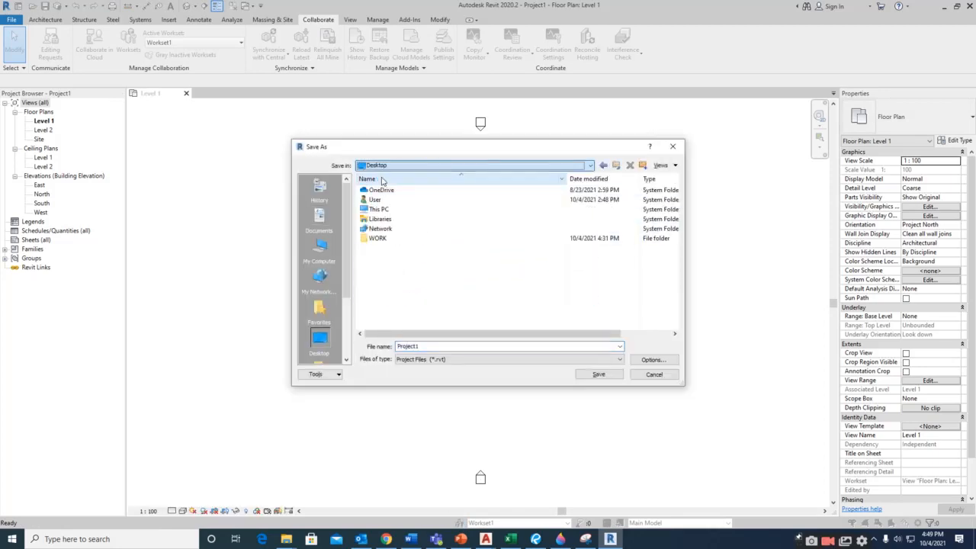
pyautogui.doubleClick(377, 238)
pyautogui.doubleClick(417, 347)
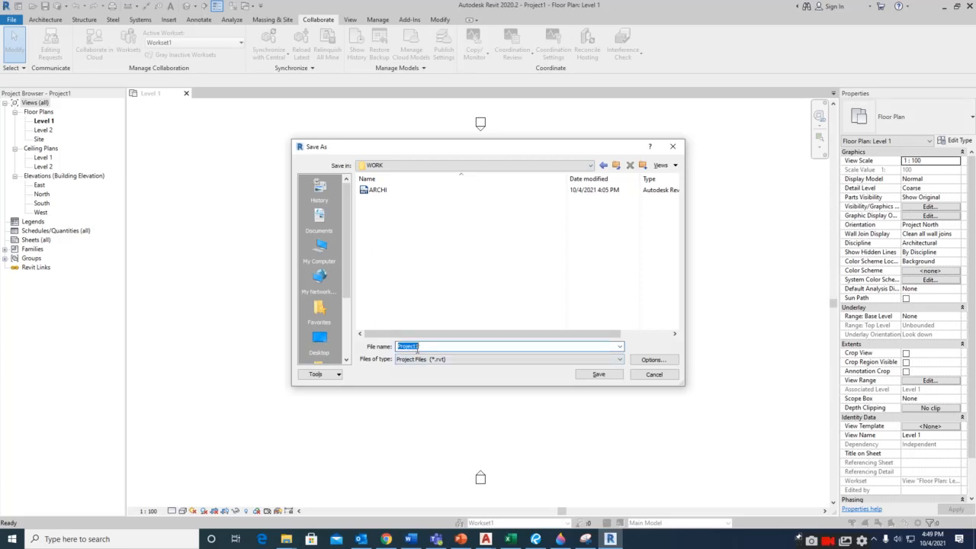
pyautogui.write('ELE')
pyautogui.press('BackSpace')
pyautogui.write('lectrical_smaple')
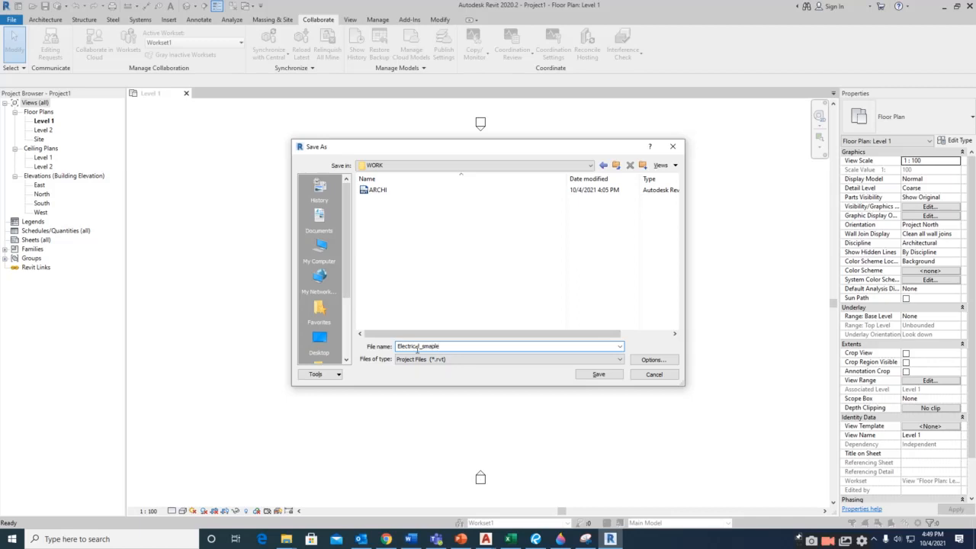
pyautogui.click(599, 373)
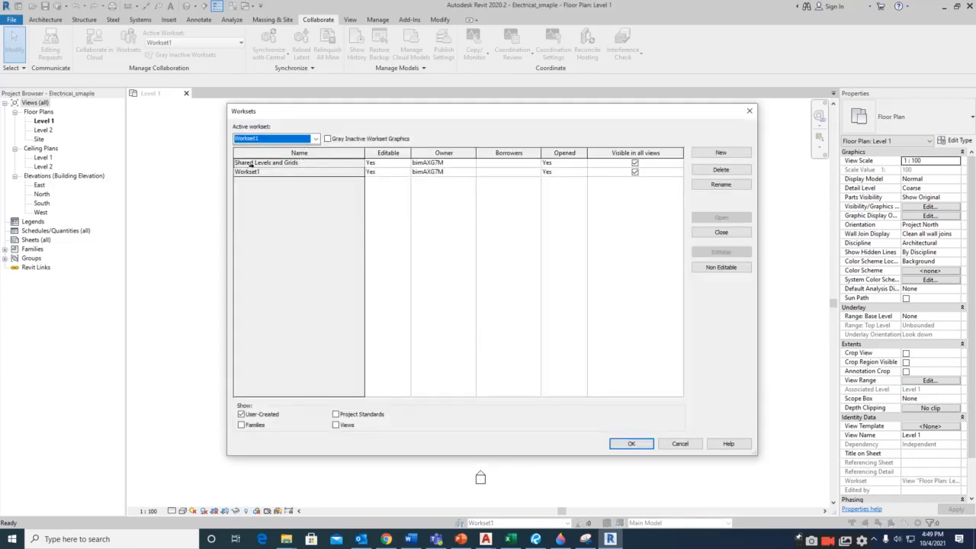
pyautogui.click(749, 111)
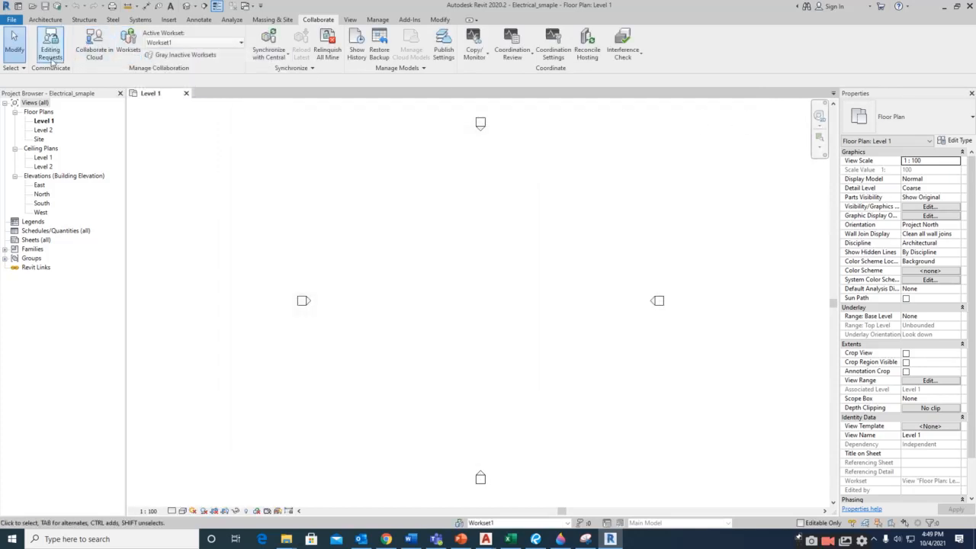
# Create a workset named Arch_Linked_Model that is visible in all views
pyautogui.click(130, 43)
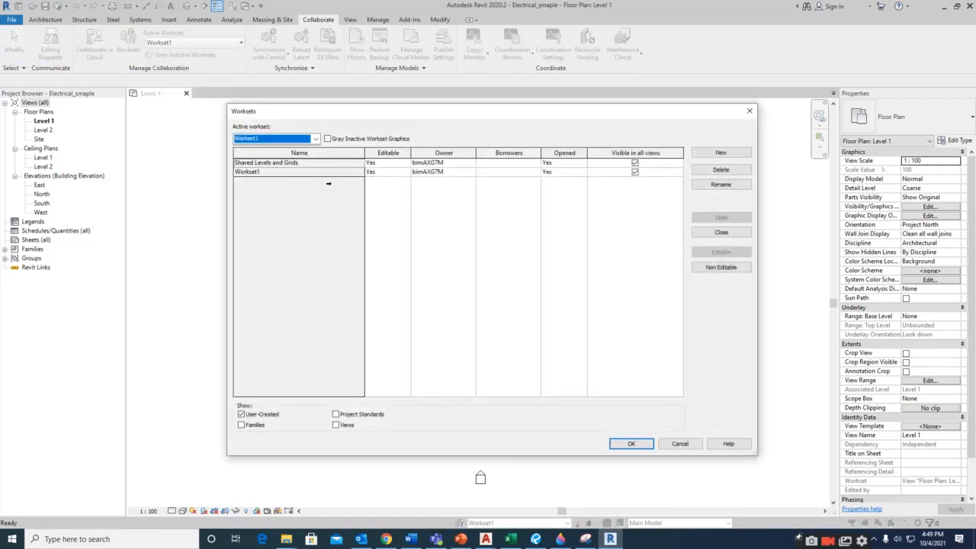
pyautogui.click(721, 152)
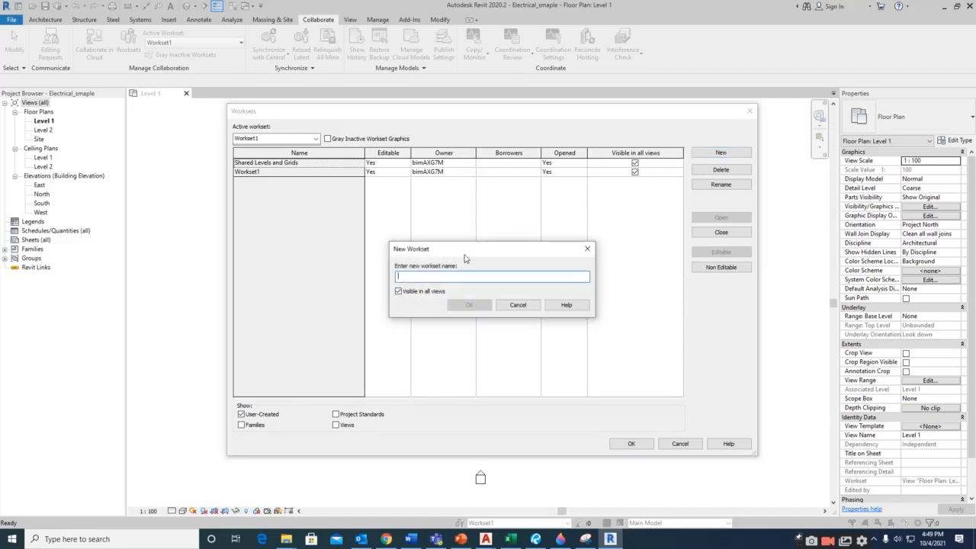
pyautogui.write('a')
pyautogui.press('BackSpace')
pyautogui.write('Arch')
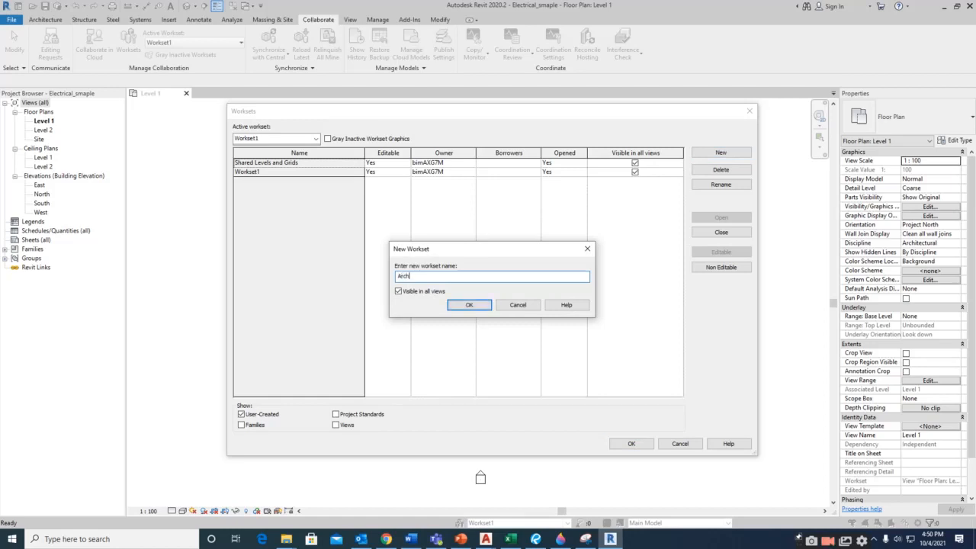
pyautogui.write('_Linked_model')
pyautogui.press('BackSpace')
pyautogui.press('BackSpace')
pyautogui.press('BackSpace')
pyautogui.press('BackSpace')
pyautogui.write('Model')
pyautogui.click(474, 306)
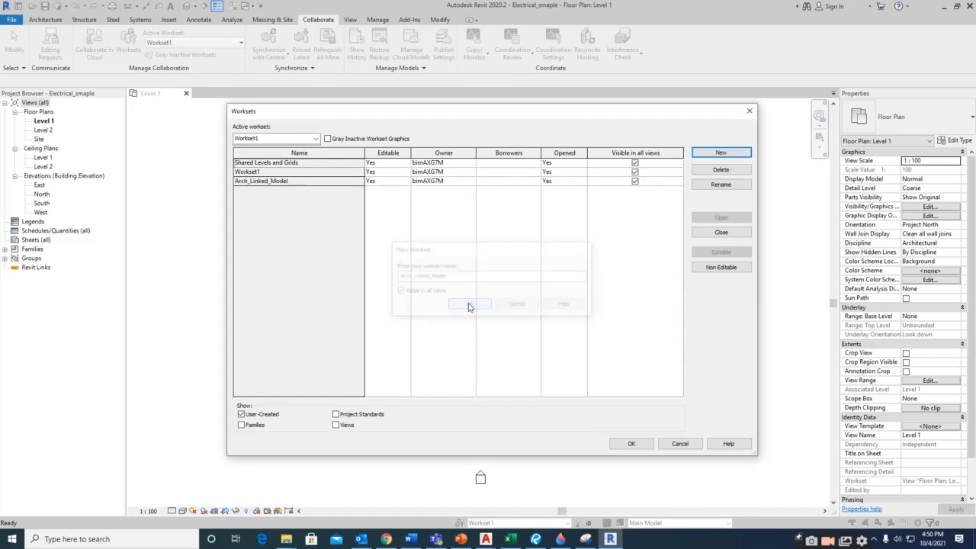
# Create a workset named Structural_Linked_Model that is visible in all views
pyautogui.click(721, 154)
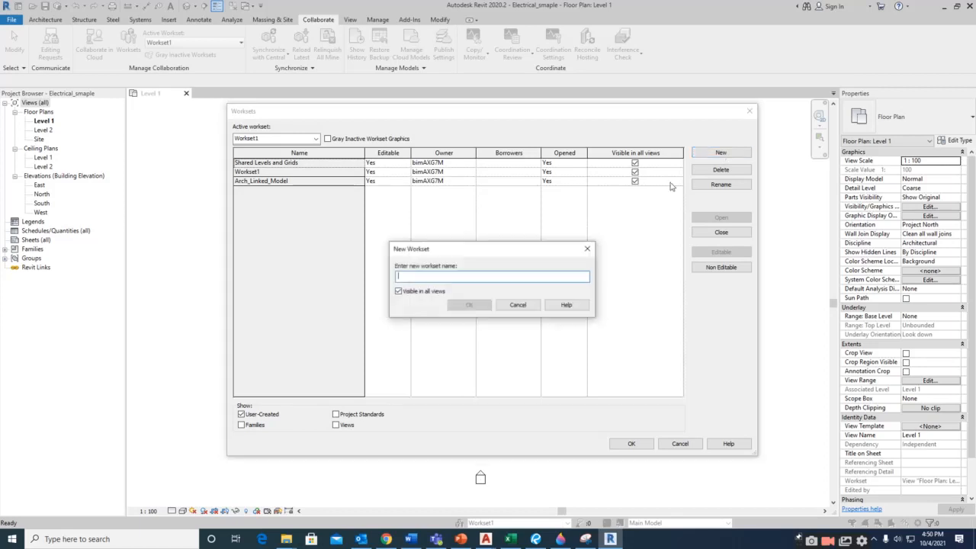
pyautogui.write('Structural_Linked Model')
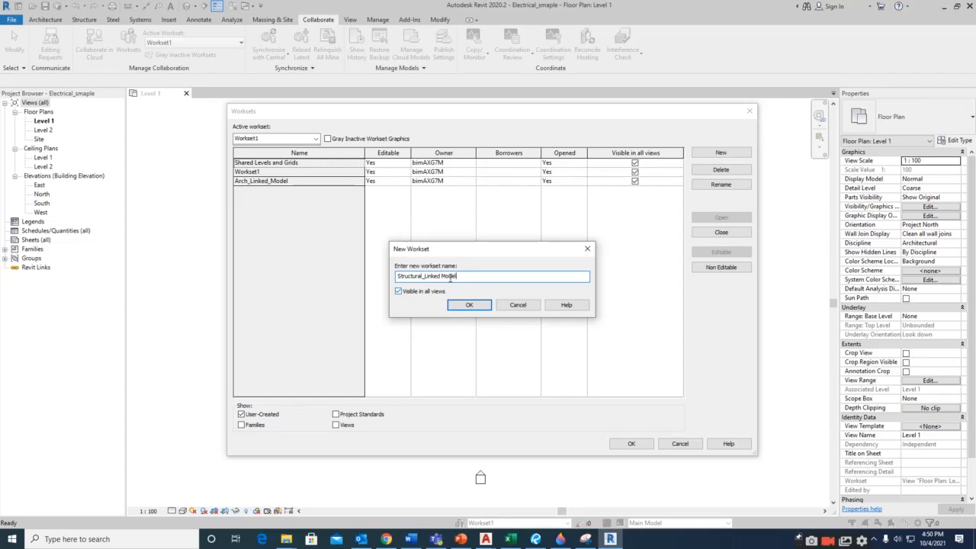
pyautogui.click(442, 277)
pyautogui.press('BackSpace')
pyautogui.write('_')
pyautogui.click(464, 305)
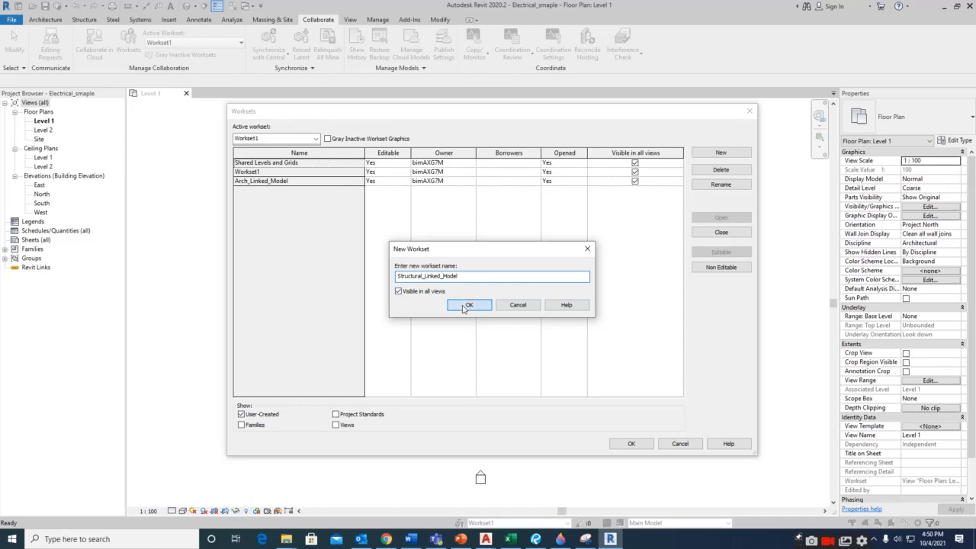
# Add two electrical worksets named Electrical_Lighting and Electrical_Power, both visible in all views
pyautogui.click(721, 152)
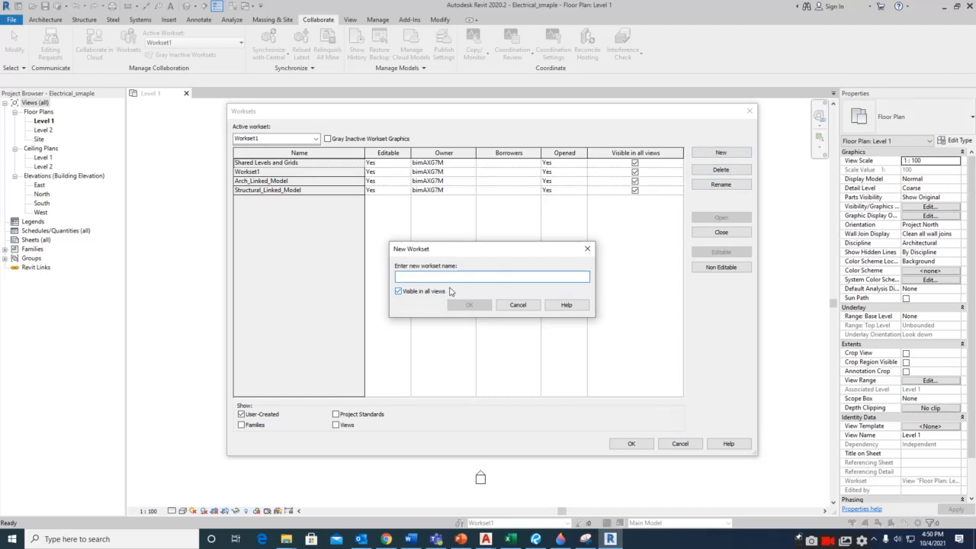
pyautogui.write('Electrical_Lighting')
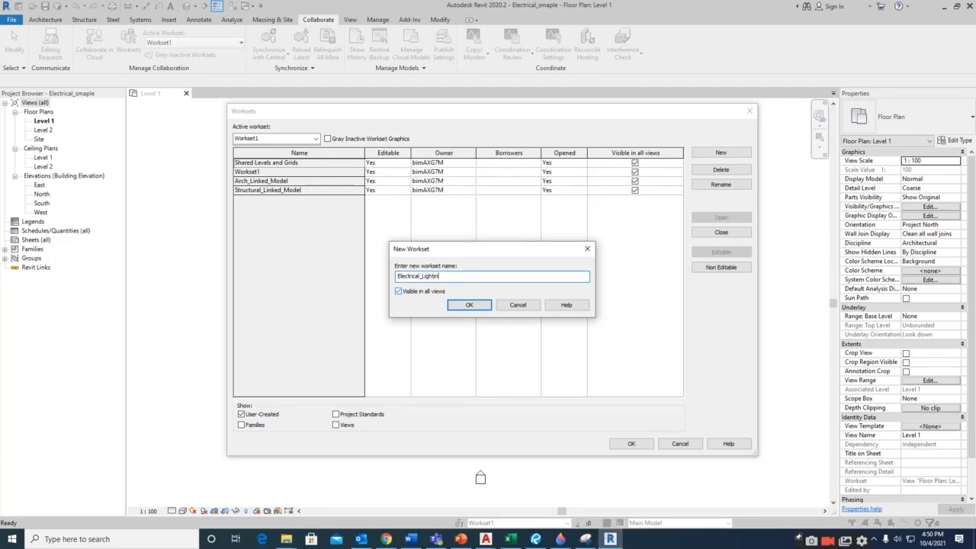
pyautogui.click(470, 305)
pyautogui.click(721, 153)
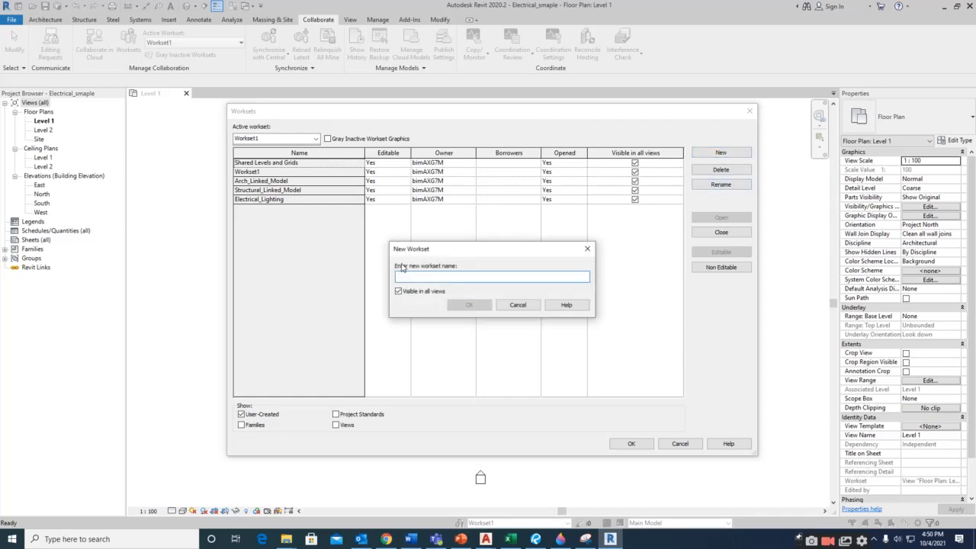
pyautogui.write('Electrical')
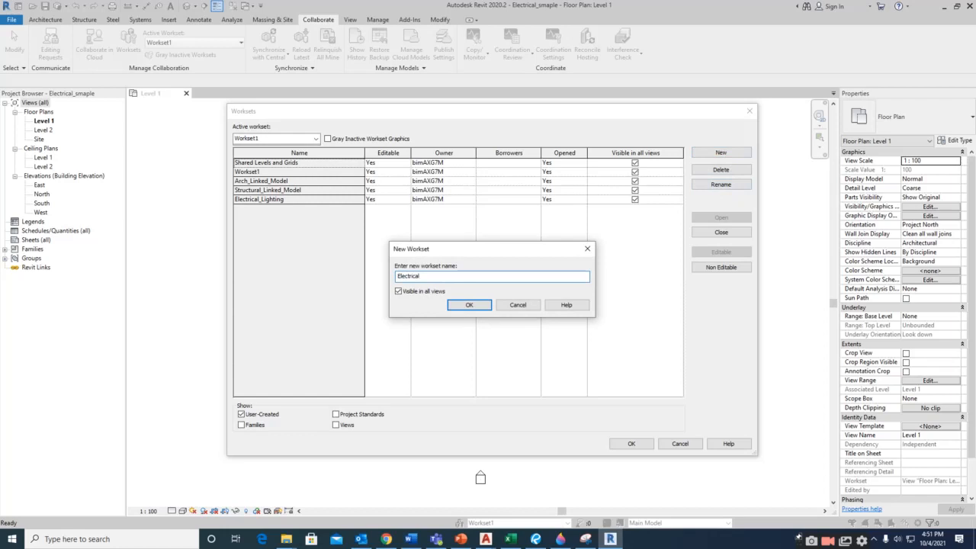
pyautogui.write('_Power')
pyautogui.click(474, 306)
# Add a workset named Electrical_Fire alarm, visible in all views
pyautogui.click(722, 153)
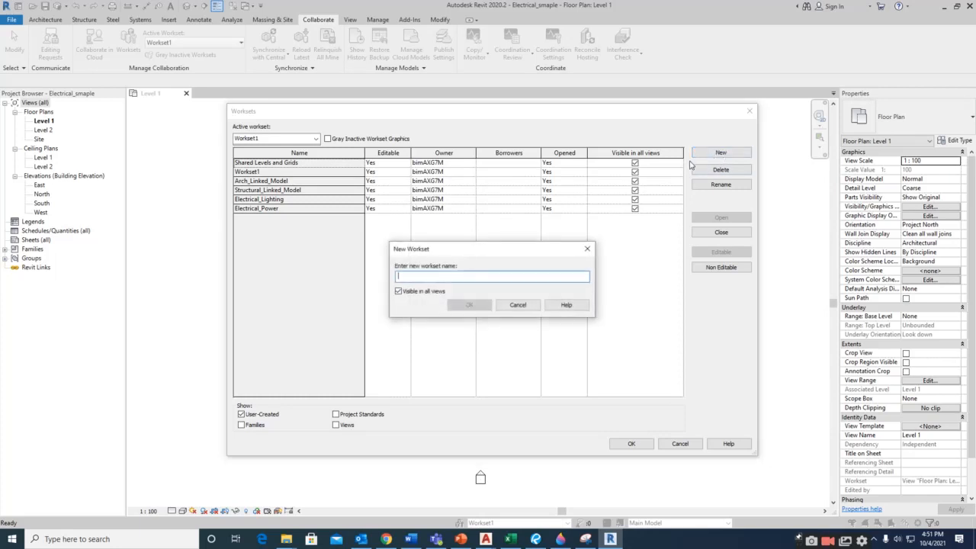
pyautogui.write('Electrical')
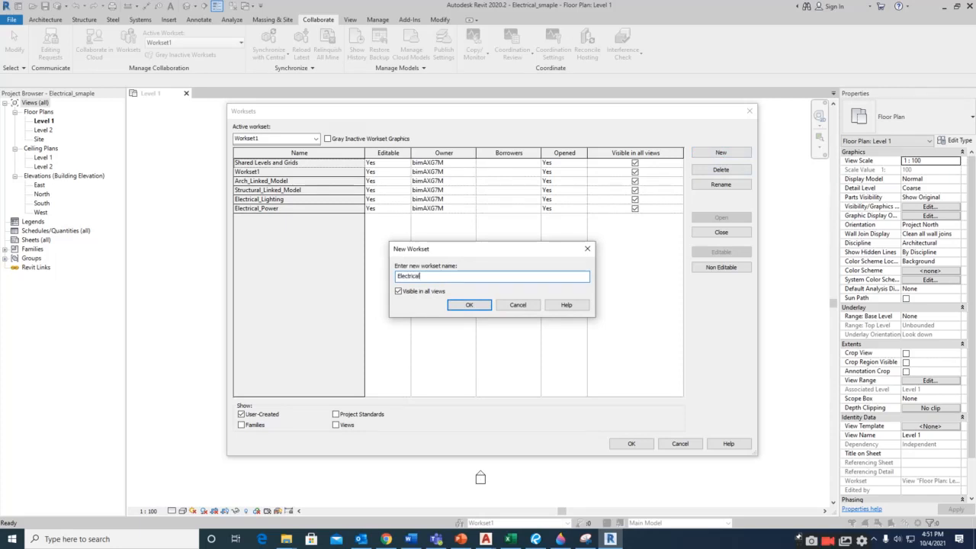
pyautogui.write('_Fire aA')
pyautogui.press('BackSpace')
pyautogui.press('BackSpace')
pyautogui.write('alarm')
pyautogui.click(469, 305)
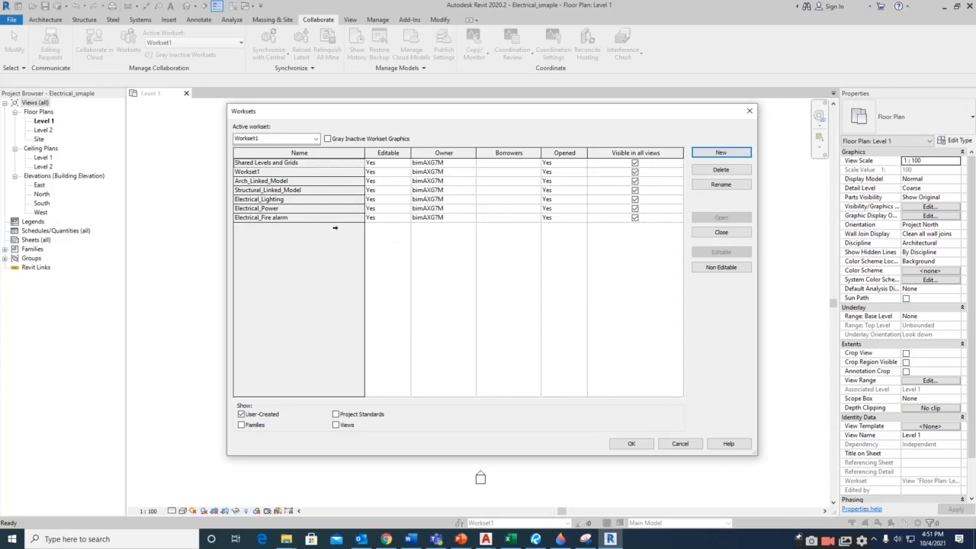
# Add two lighting worksets named Lighting_High Level and Lighting Low Level, both visible in all views
pyautogui.click(731, 154)
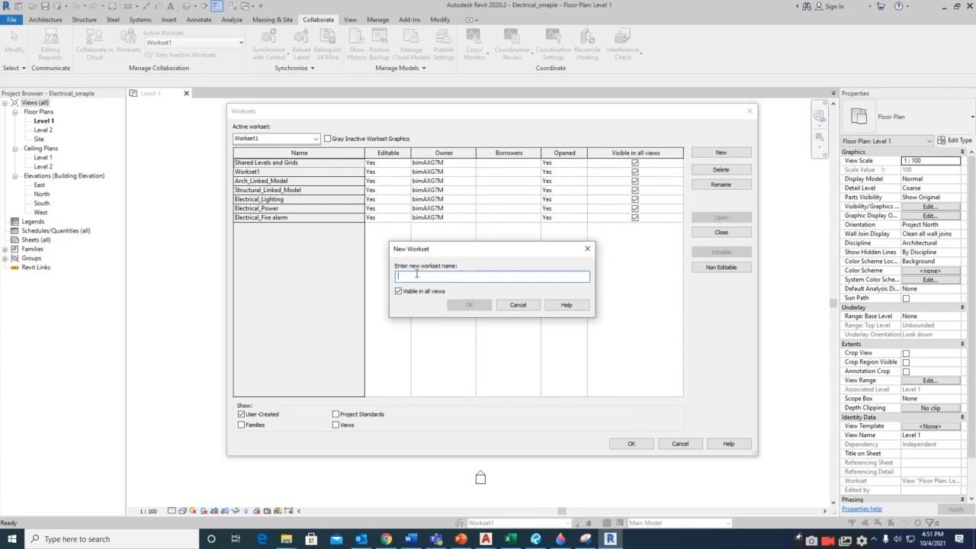
pyautogui.write('Lighting ')
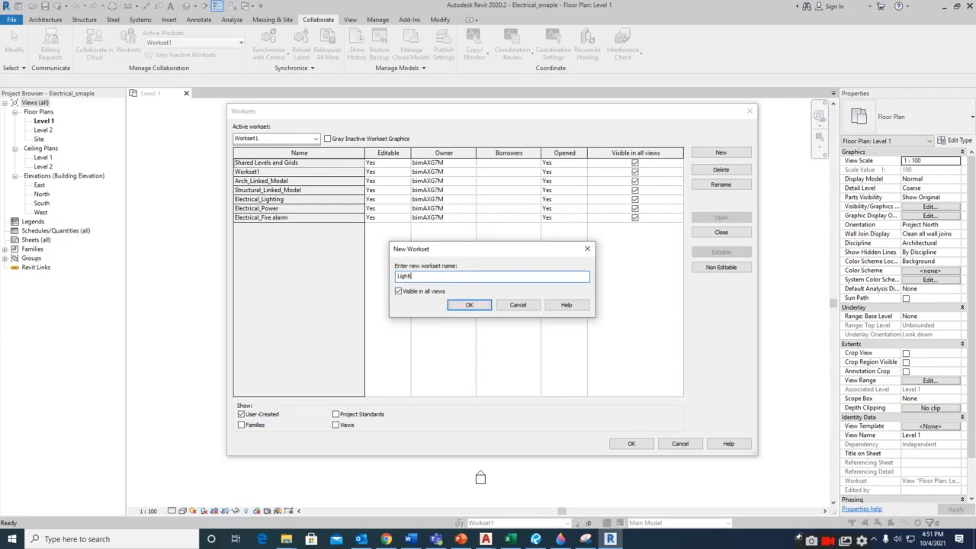
pyautogui.write('_High Level')
pyautogui.click(466, 304)
pyautogui.click(719, 153)
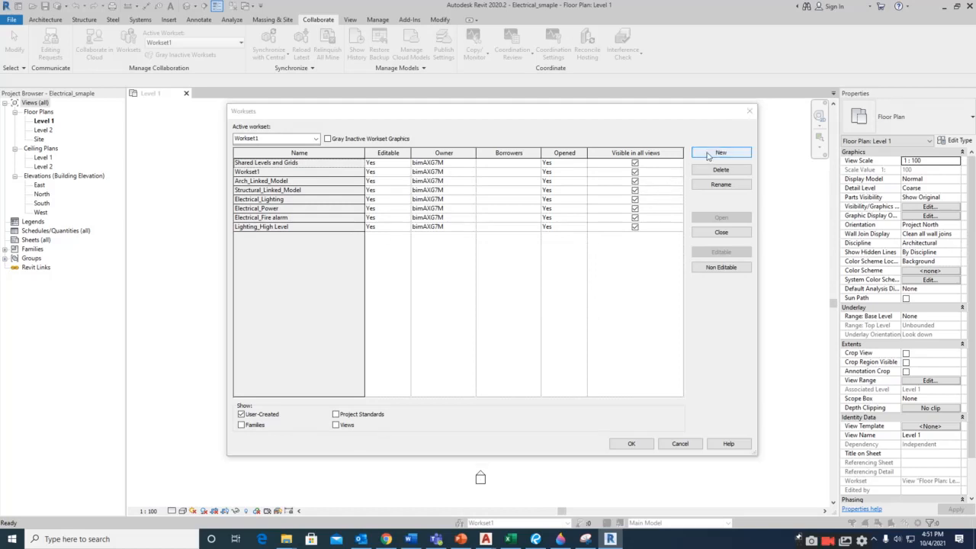
pyautogui.write('Lighting Low Level')
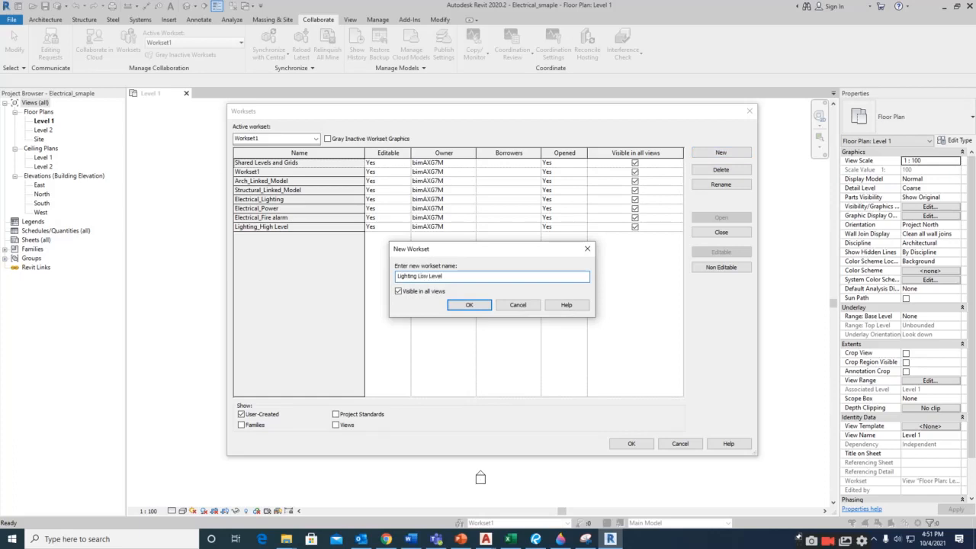
pyautogui.click(462, 301)
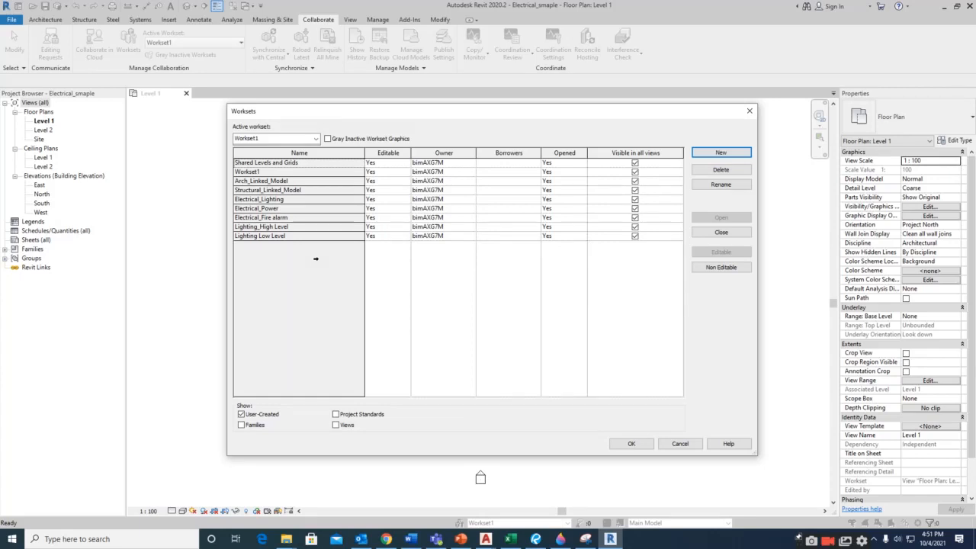
# Add a workset named CCTV_System, visible in all views
pyautogui.moveTo(299, 162); pyautogui.dragTo(293, 236)
pyautogui.moveTo(290, 164); pyautogui.dragTo(290, 236)
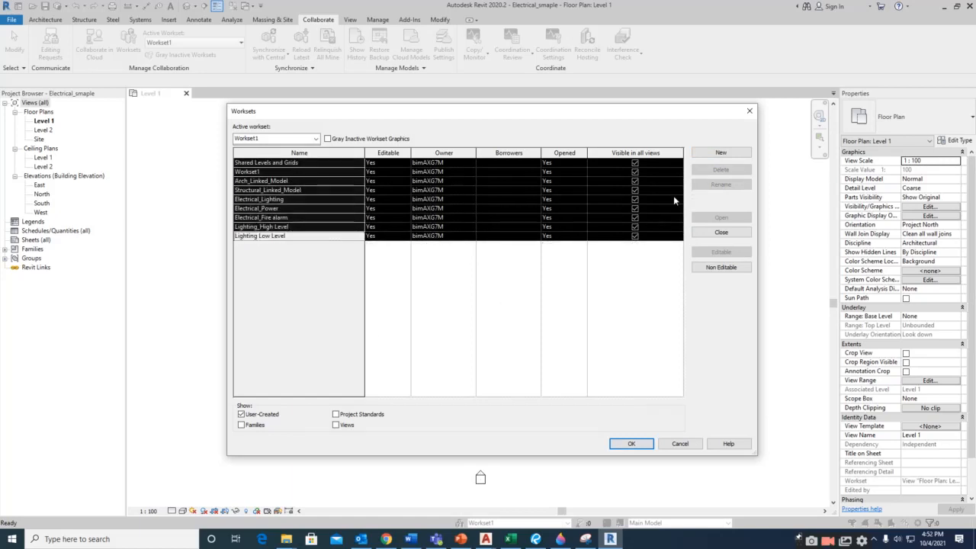
pyautogui.click(720, 152)
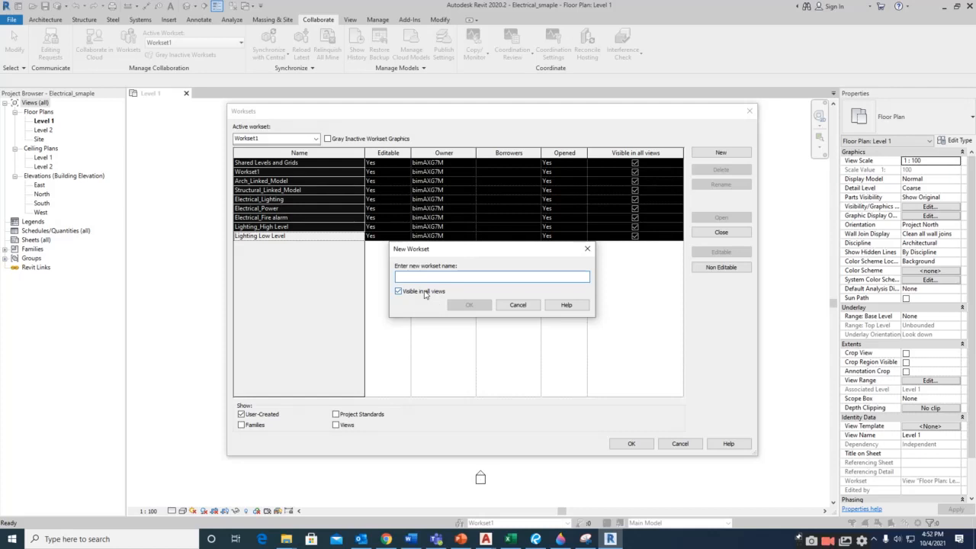
pyautogui.write('CCTV')
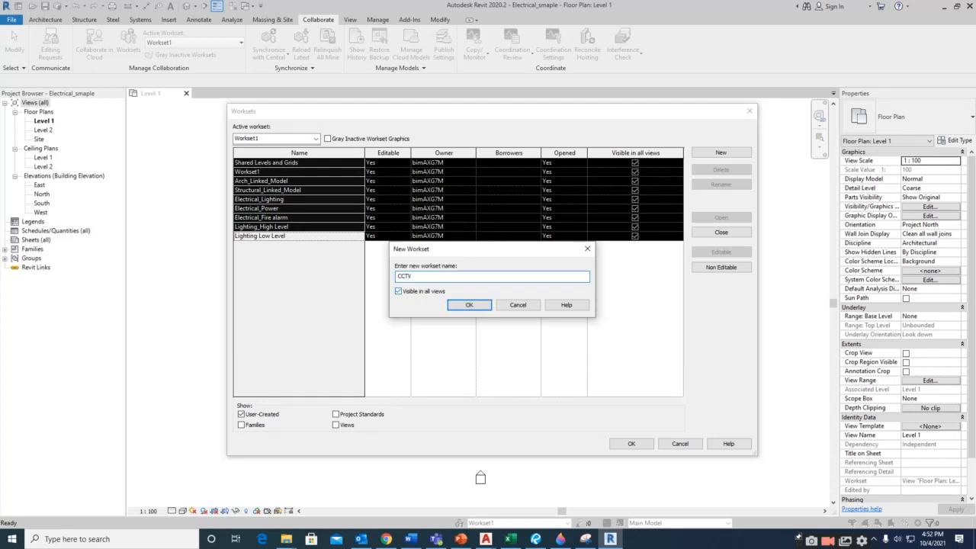
pyautogui.write('_SYST')
pyautogui.click(469, 305)
# Accept the worksets without making CCTV_System the active one, and open the list of selectable active worksets
pyautogui.click(631, 443)
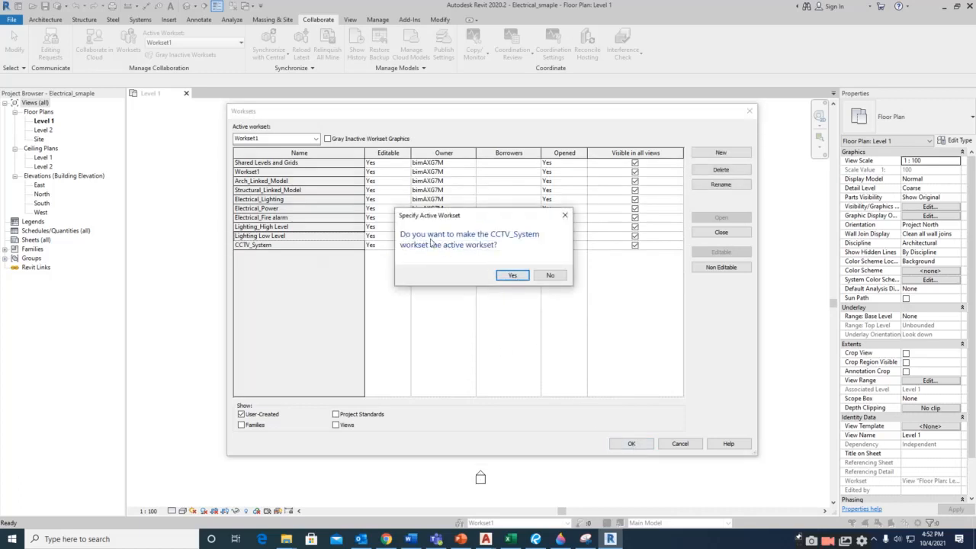
pyautogui.click(552, 276)
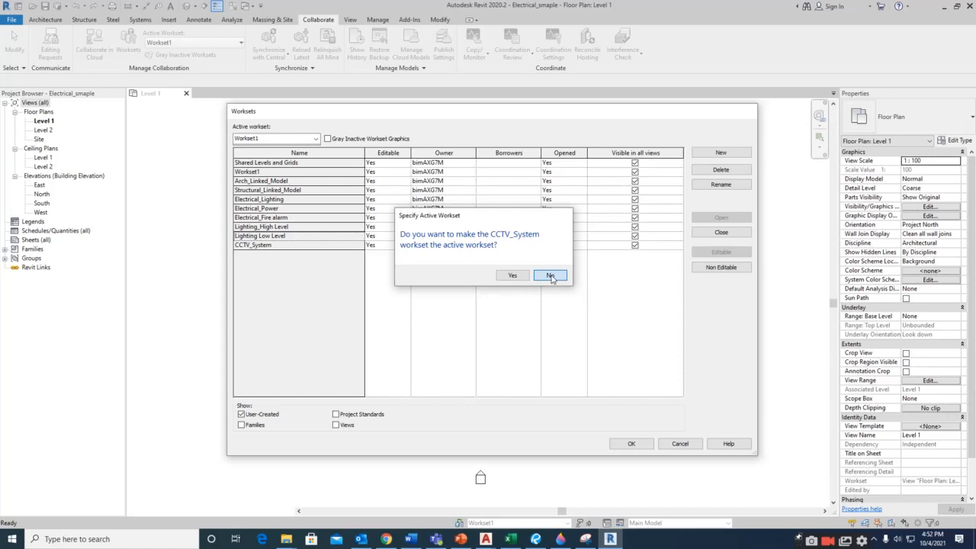
pyautogui.click(506, 523)
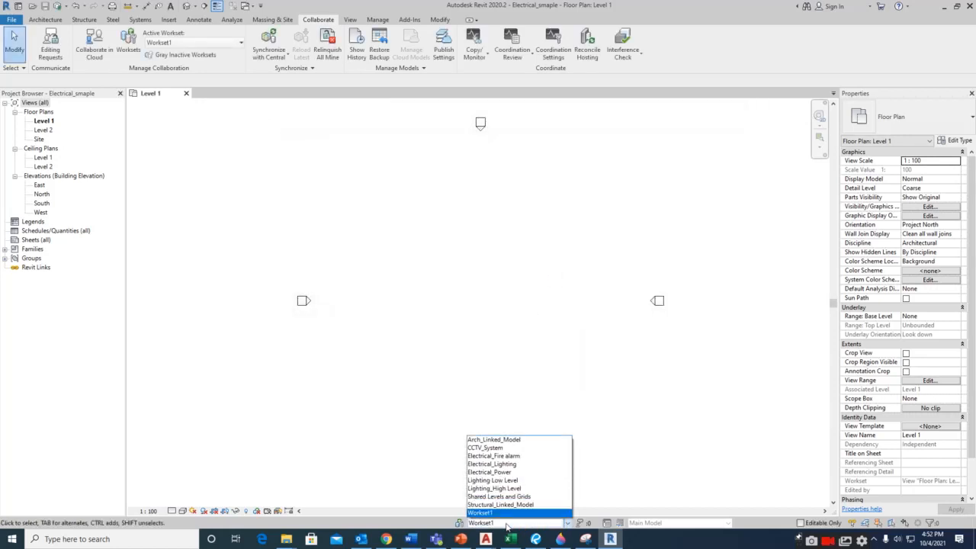
# Make Arch_Linked_Model the active workset and link the basic sample project Revit file from the NEW folder on the F: drive
pyautogui.click(504, 441)
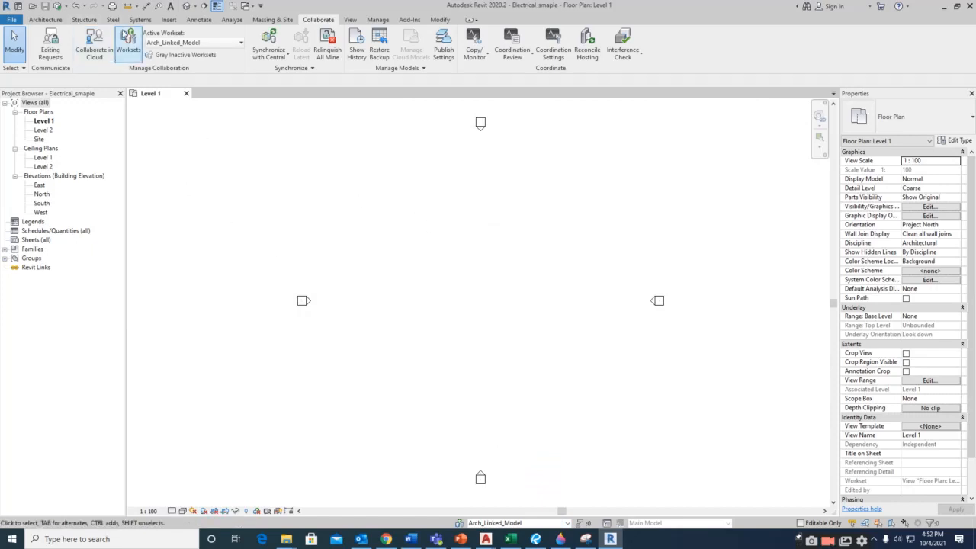
pyautogui.click(162, 20)
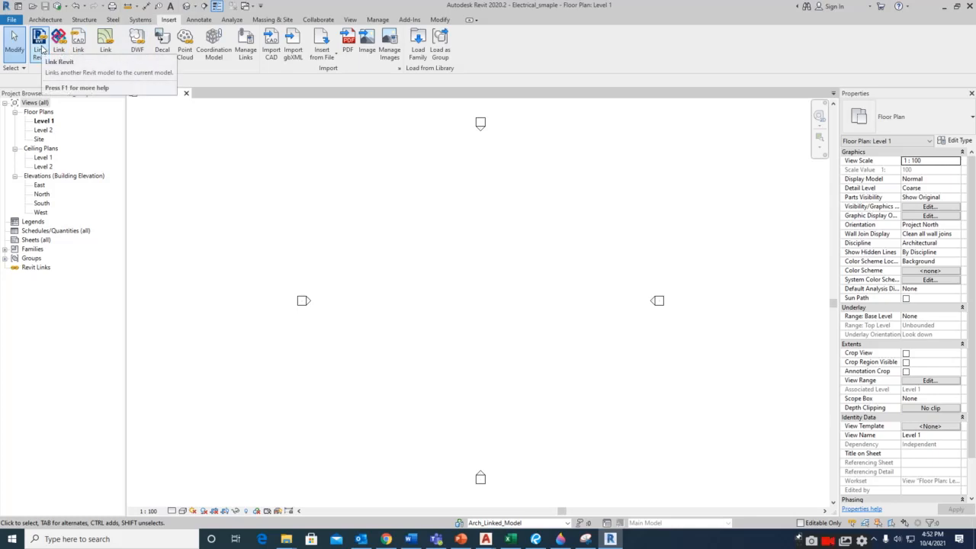
pyautogui.click(42, 49)
pyautogui.click(377, 205)
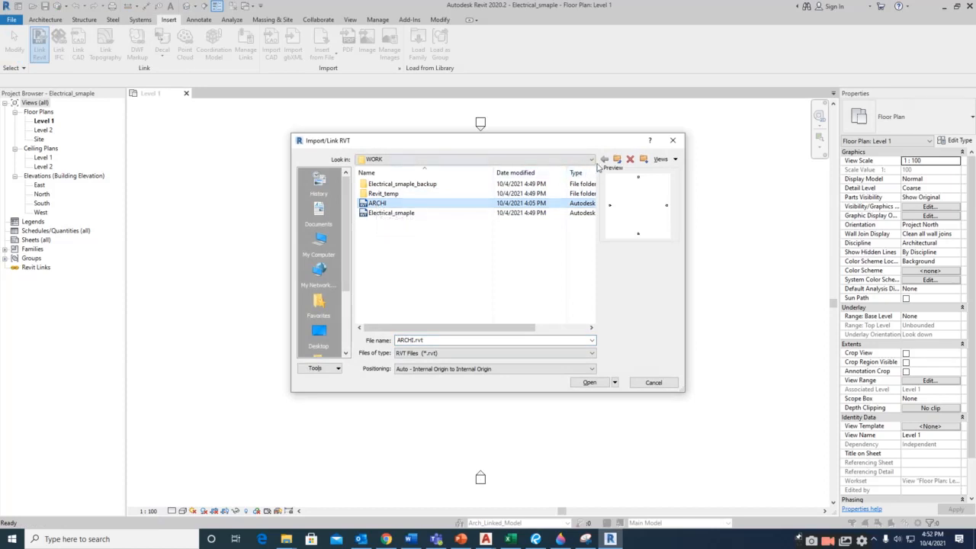
pyautogui.click(617, 160)
pyautogui.click(618, 159)
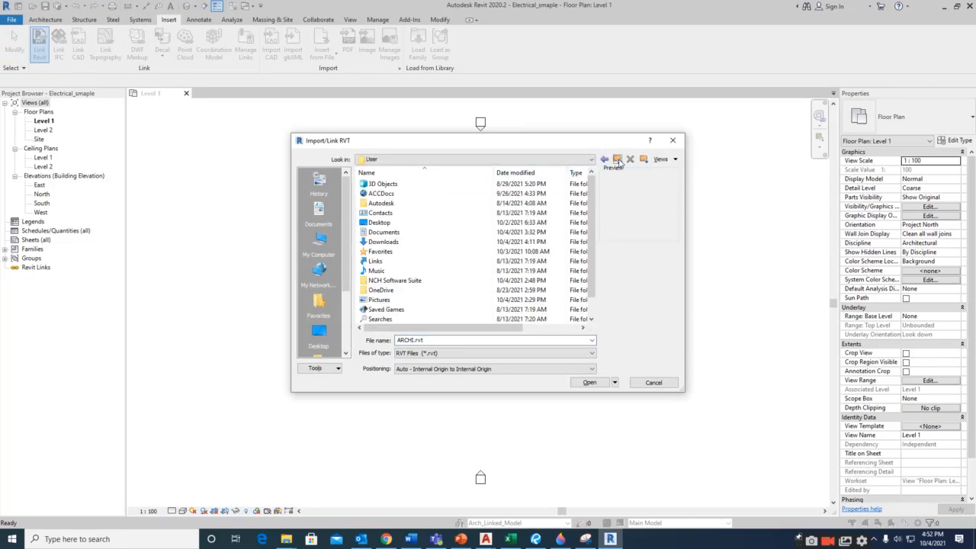
pyautogui.scroll(-1, 389, 288)
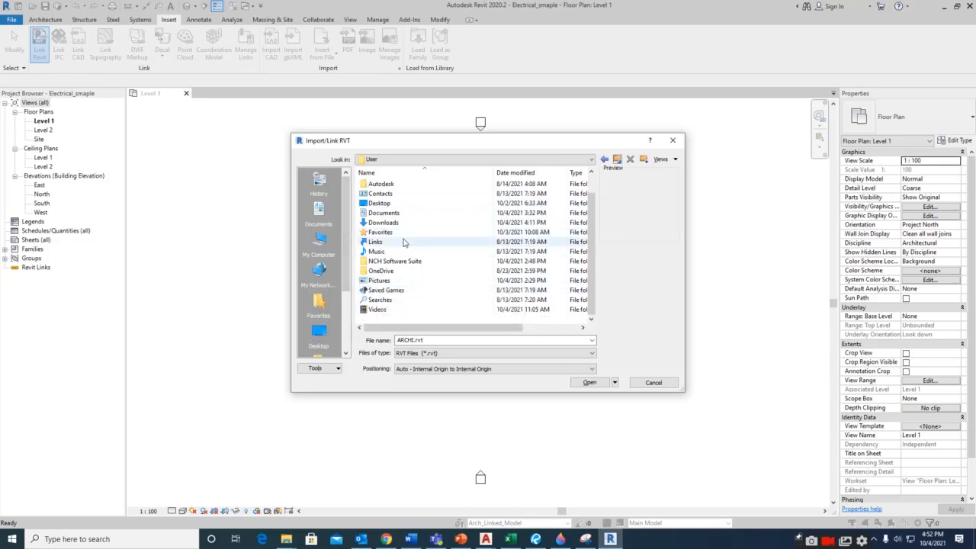
pyautogui.click(440, 158)
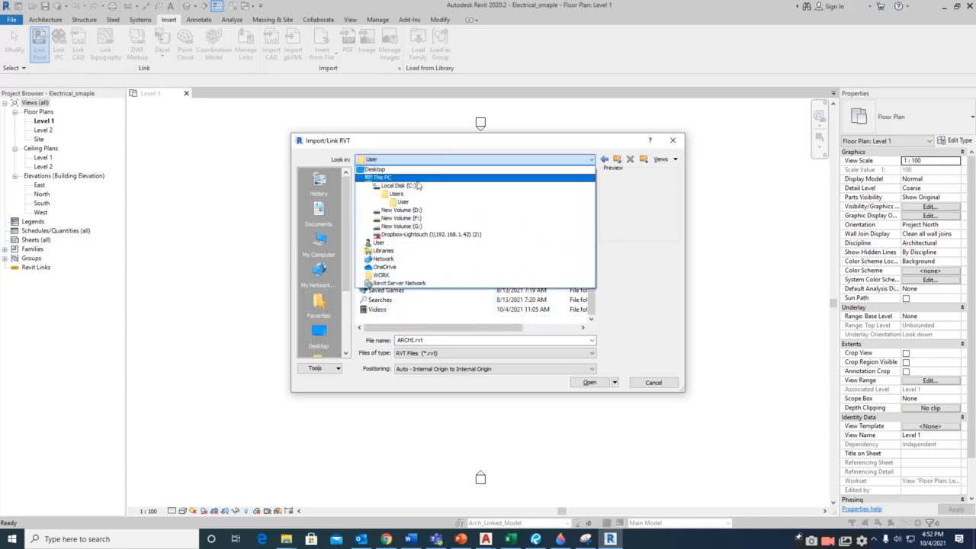
pyautogui.click(414, 220)
pyautogui.doubleClick(376, 194)
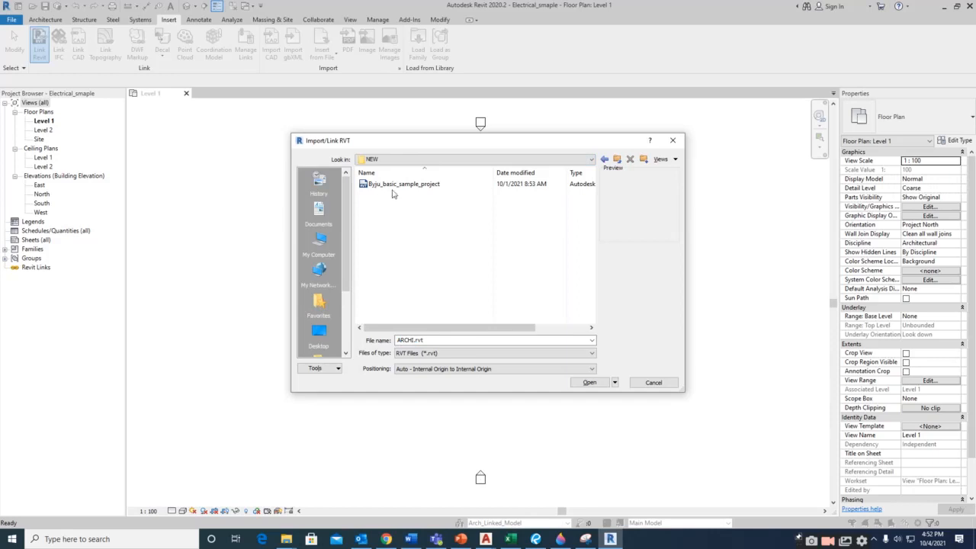
pyautogui.click(401, 184)
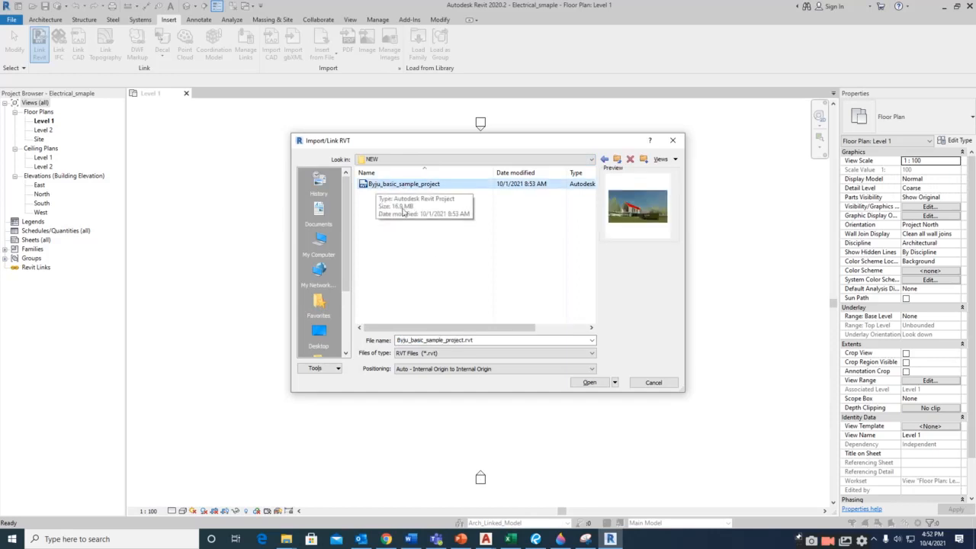
pyautogui.click(589, 381)
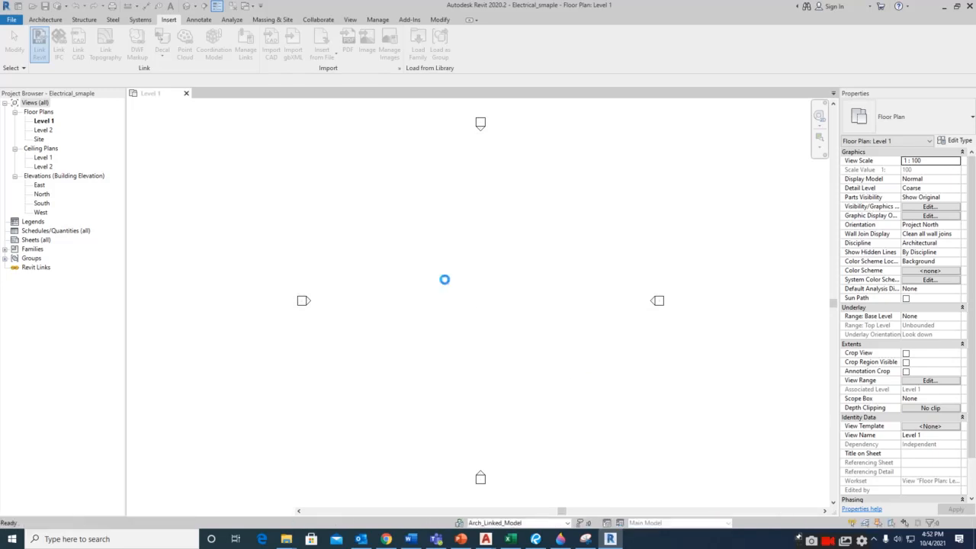
# Check the workset assignment of the linked architectural model in its properties
pyautogui.scroll(-3, 446, 283)
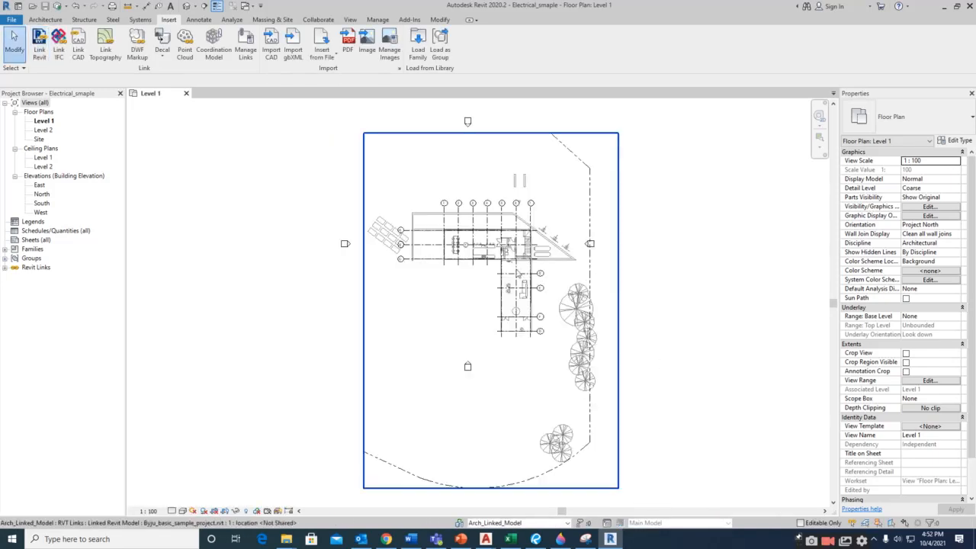
pyautogui.moveTo(579, 278); pyautogui.dragTo(618, 278, button='middle')
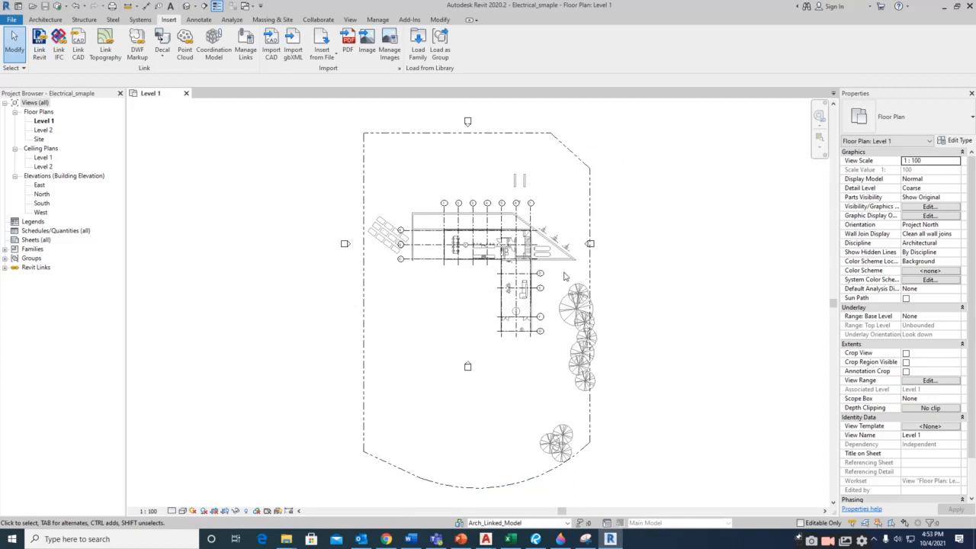
pyautogui.click(618, 278)
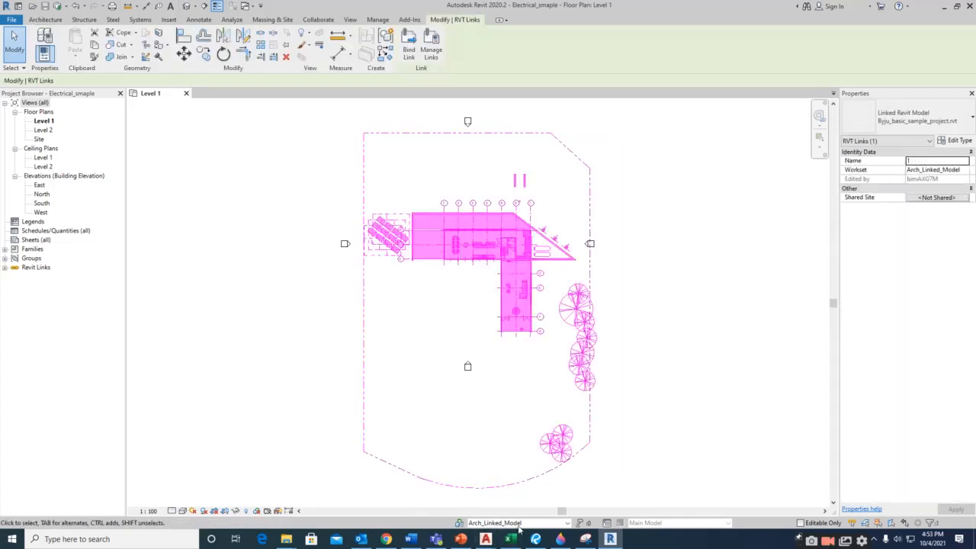
pyautogui.click(962, 172)
pyautogui.click(964, 170)
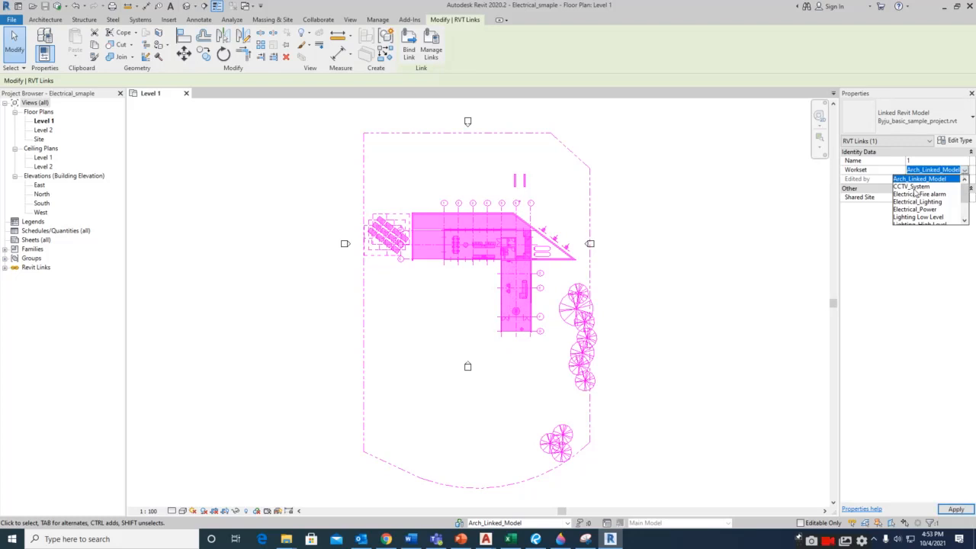
pyautogui.click(671, 257)
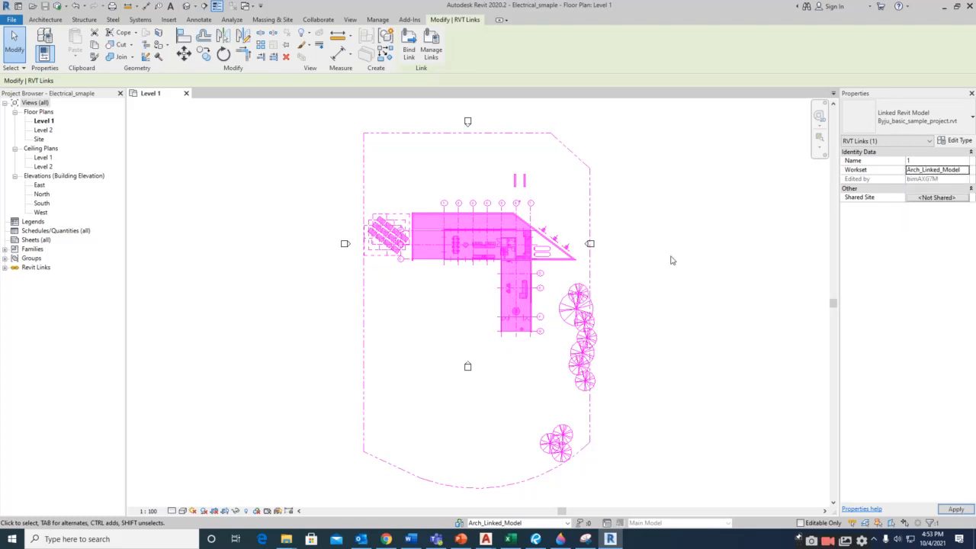
pyautogui.click(677, 257)
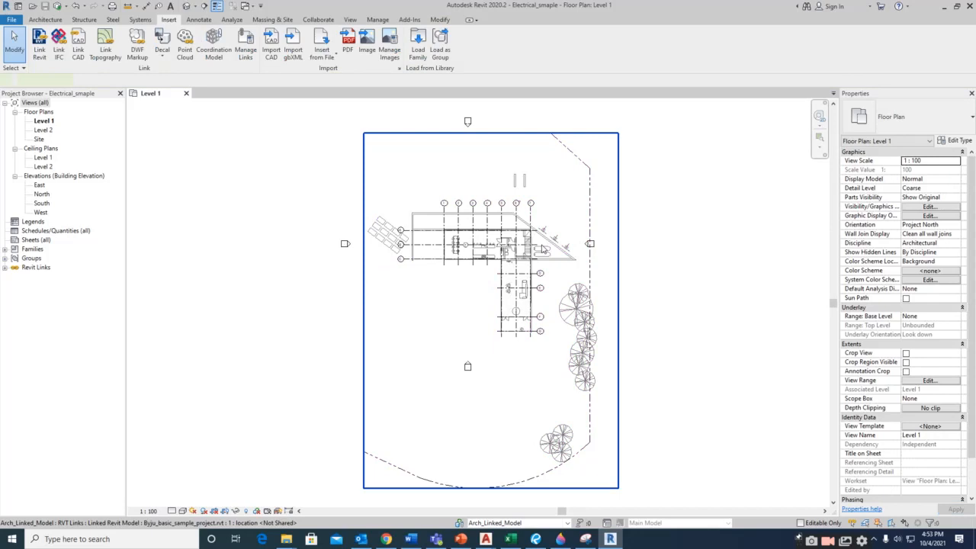
pyautogui.click(561, 244)
pyautogui.click(963, 163)
pyautogui.click(961, 171)
pyautogui.click(964, 169)
pyautogui.click(917, 180)
pyautogui.click(964, 171)
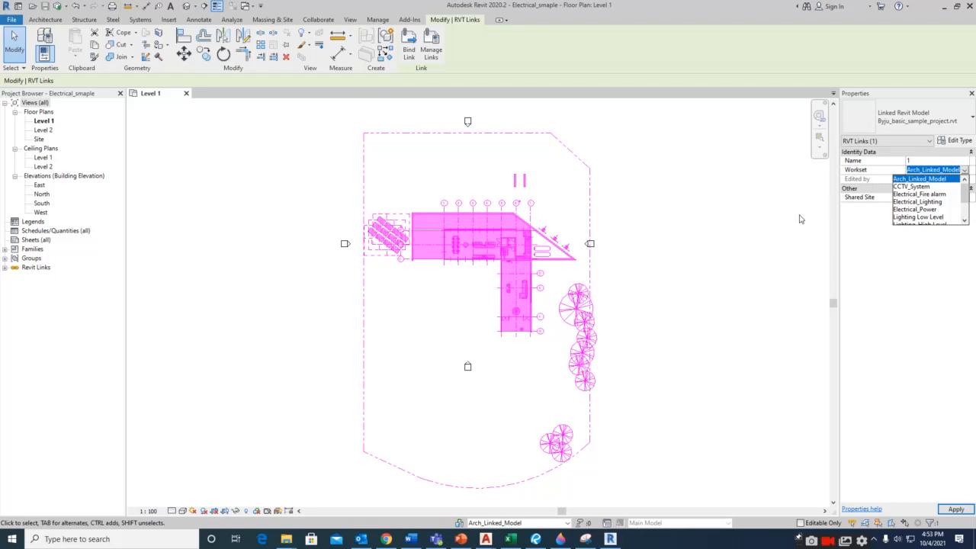
pyautogui.click(709, 249)
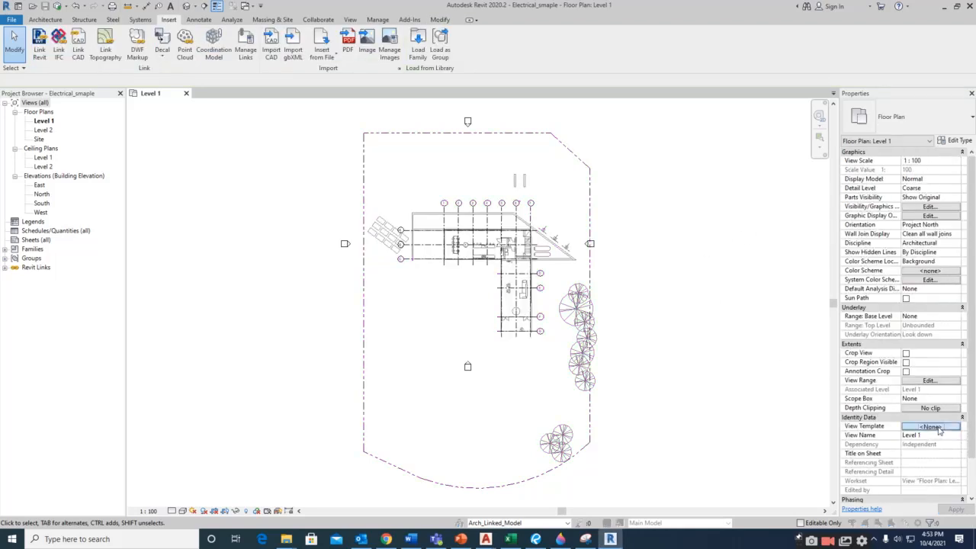
# Hide the Arch_Linked_Model workset in the Level 1 floor plan through its visibility/graphic overrides
pyautogui.click(939, 431)
pyautogui.click(746, 392)
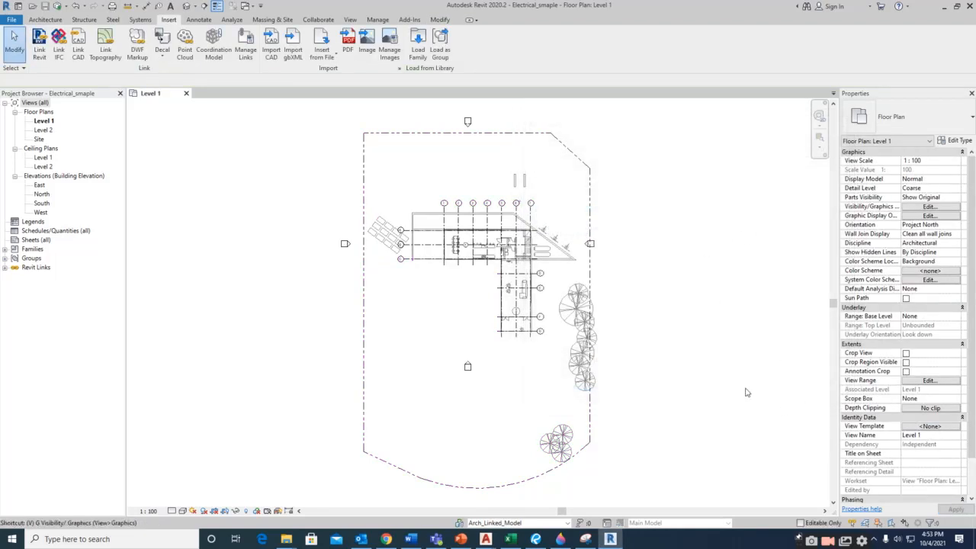
pyautogui.press('g')
pyautogui.click(696, 112)
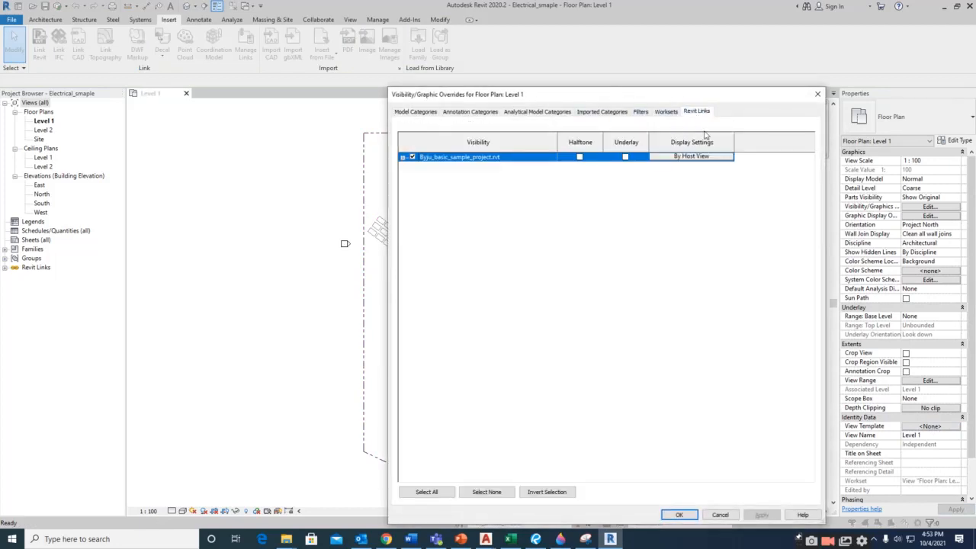
pyautogui.click(665, 113)
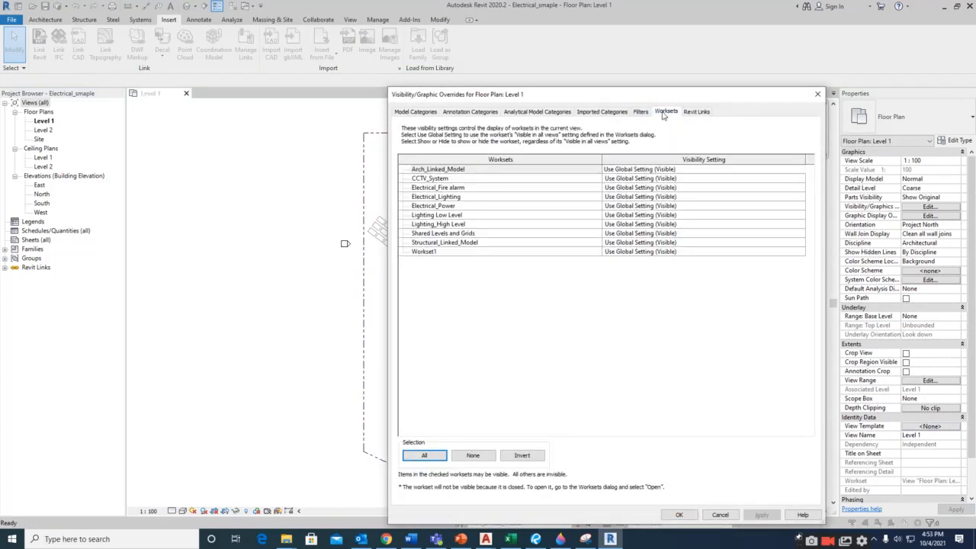
pyautogui.click(443, 172)
pyautogui.click(695, 171)
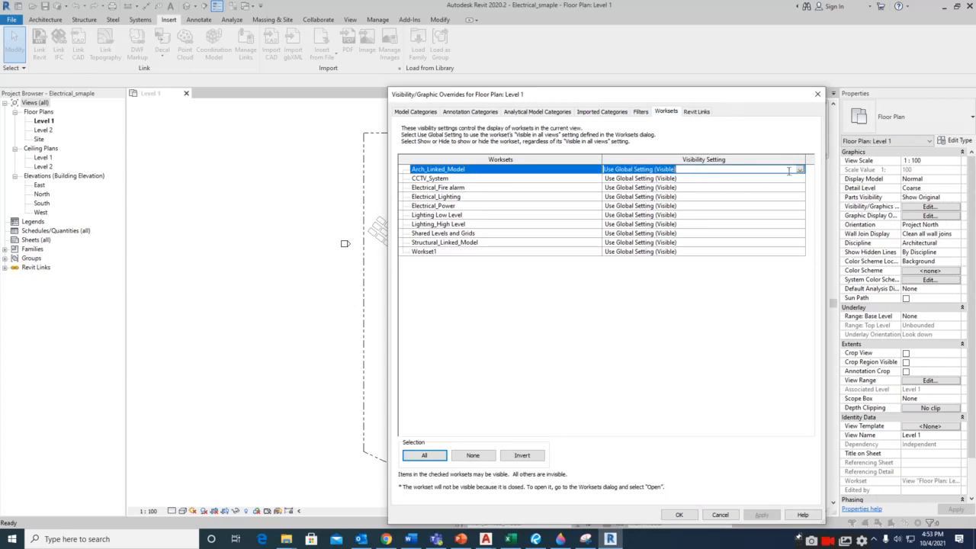
pyautogui.click(801, 172)
pyautogui.click(615, 193)
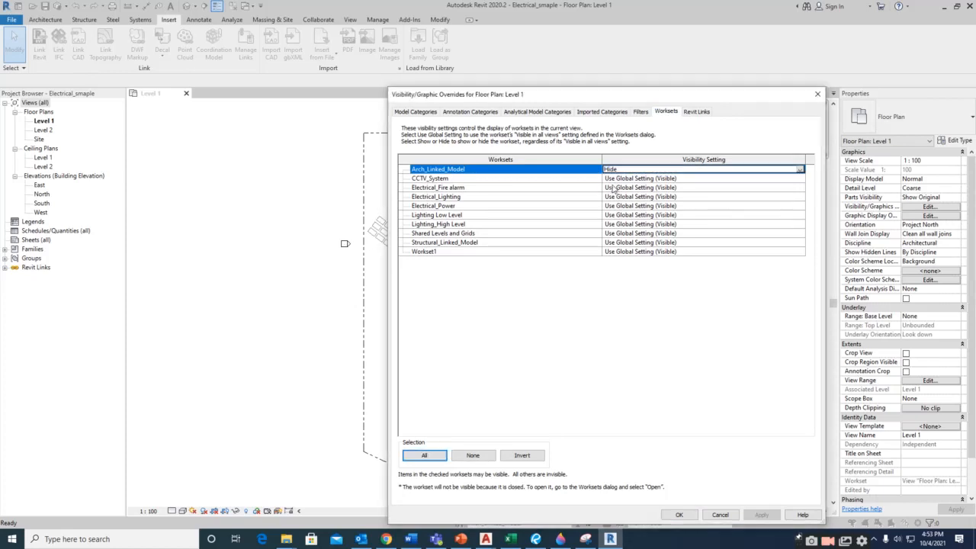
pyautogui.click(678, 516)
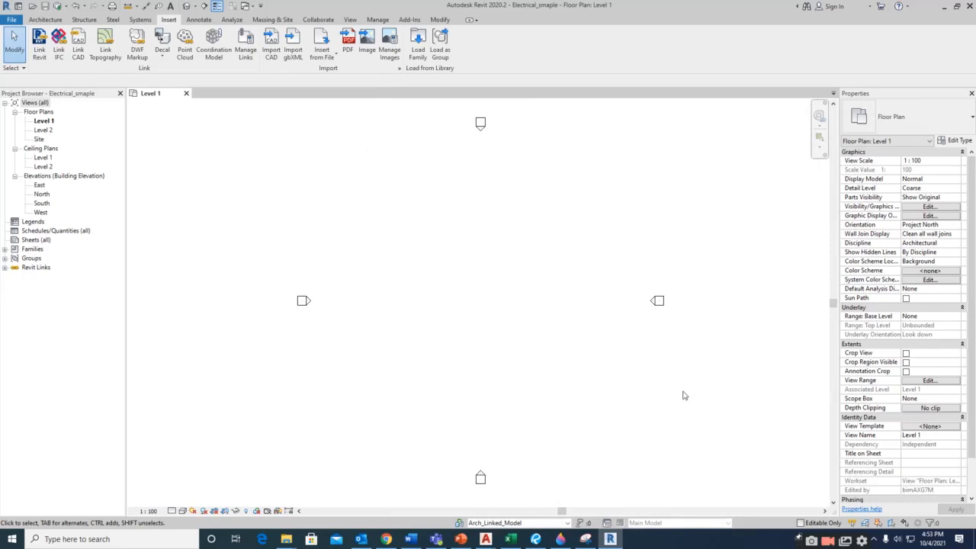
# Set the Arch_Linked_Model workset's visibility to Show in the Level 1 floor plan
pyautogui.press('v')
pyautogui.press('g')
pyautogui.click(696, 111)
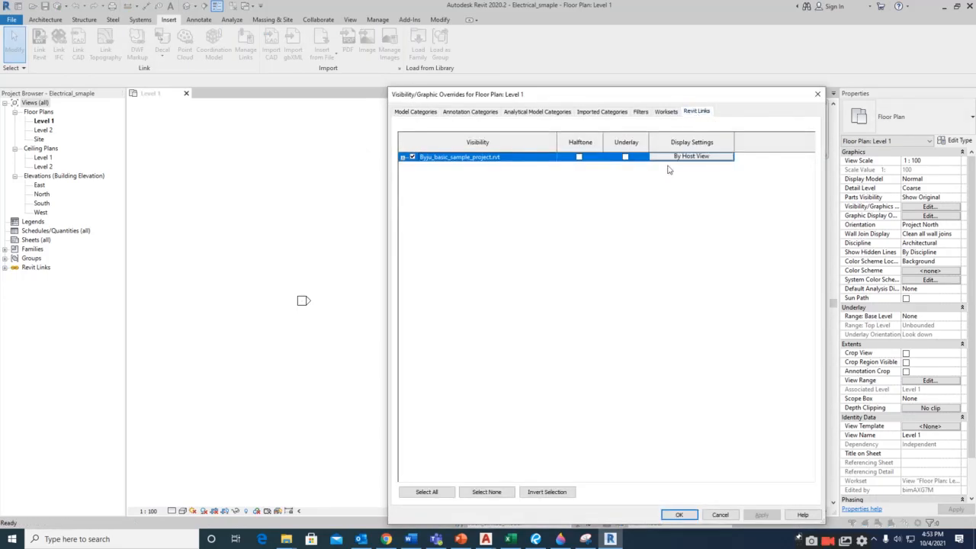
pyautogui.click(665, 112)
pyautogui.click(644, 169)
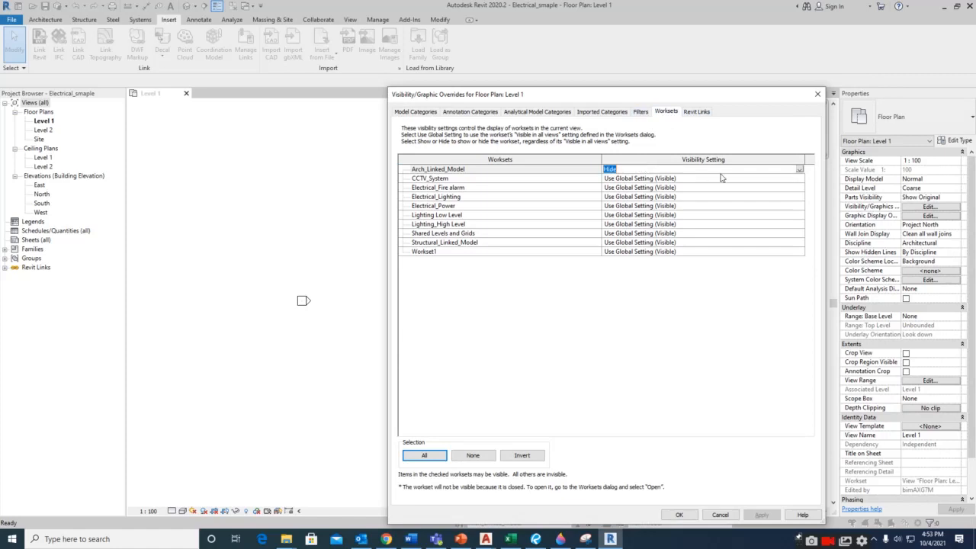
pyautogui.click(798, 169)
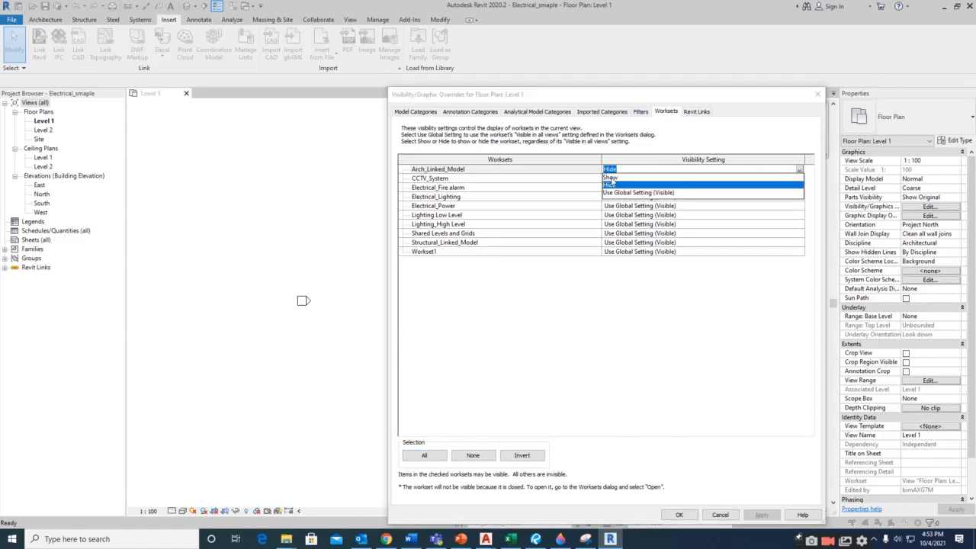
pyautogui.click(610, 183)
pyautogui.click(678, 514)
pyautogui.scroll(3, 485, 276)
pyautogui.scroll(-4, 507, 278)
pyautogui.scroll(5, 498, 285)
pyautogui.scroll(-2, 459, 286)
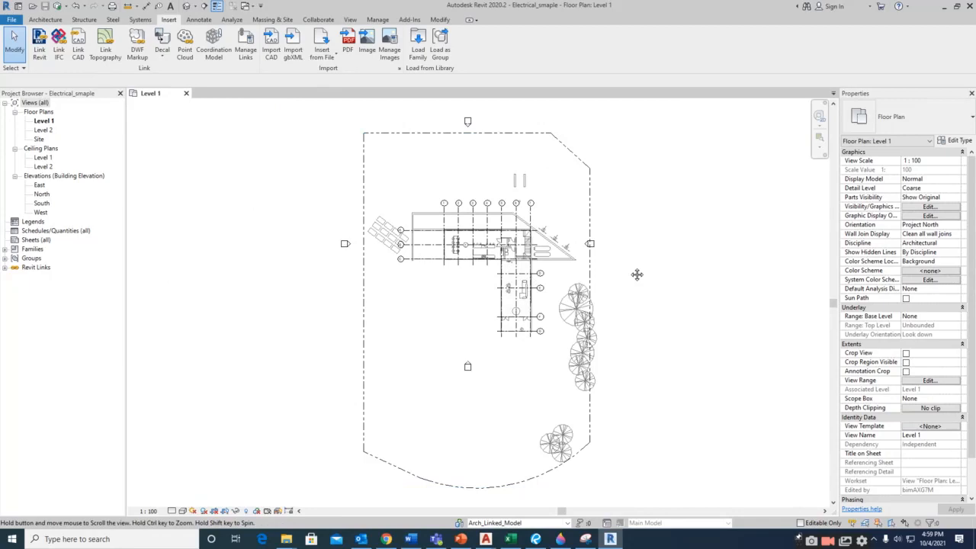
pyautogui.scroll(2, 476, 234)
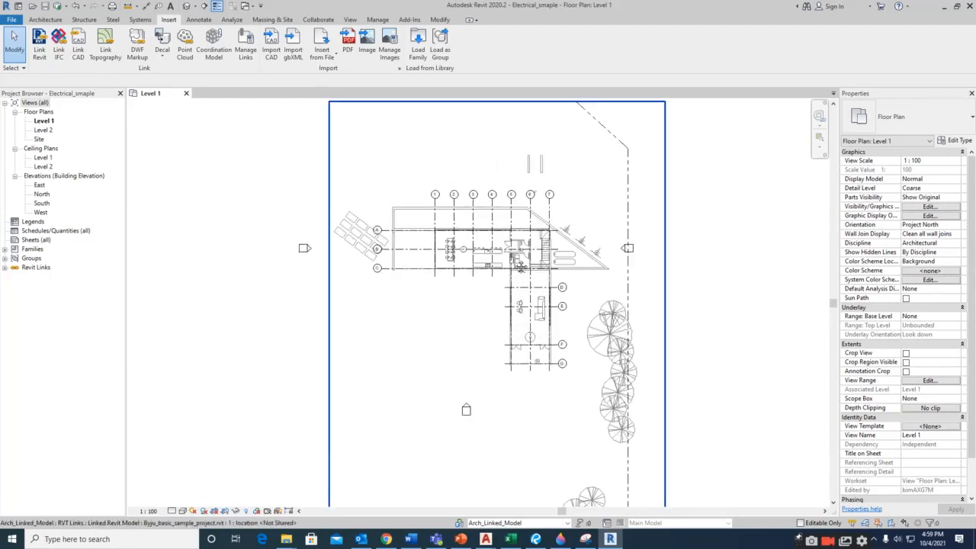
pyautogui.scroll(-1, 515, 262)
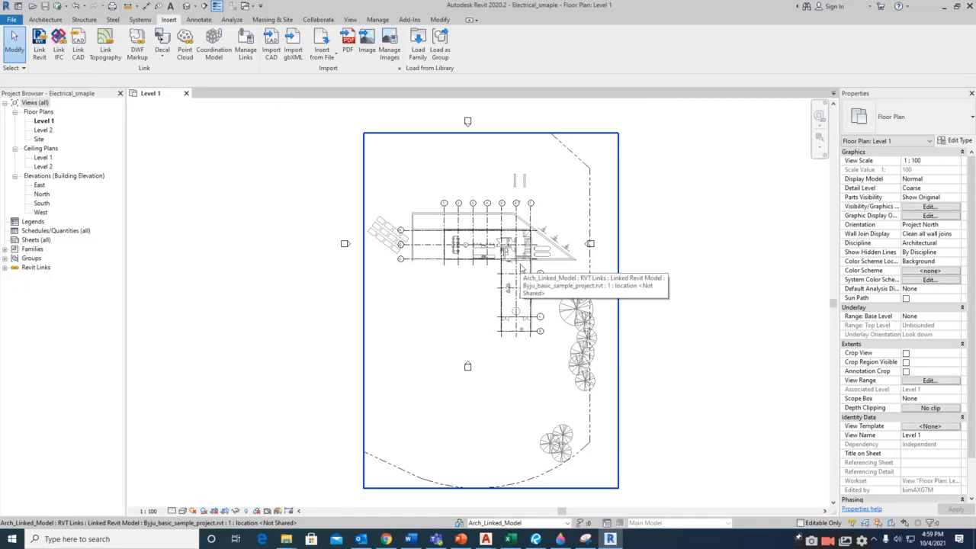
pyautogui.moveTo(518, 266); pyautogui.dragTo(490, 268, button='middle')
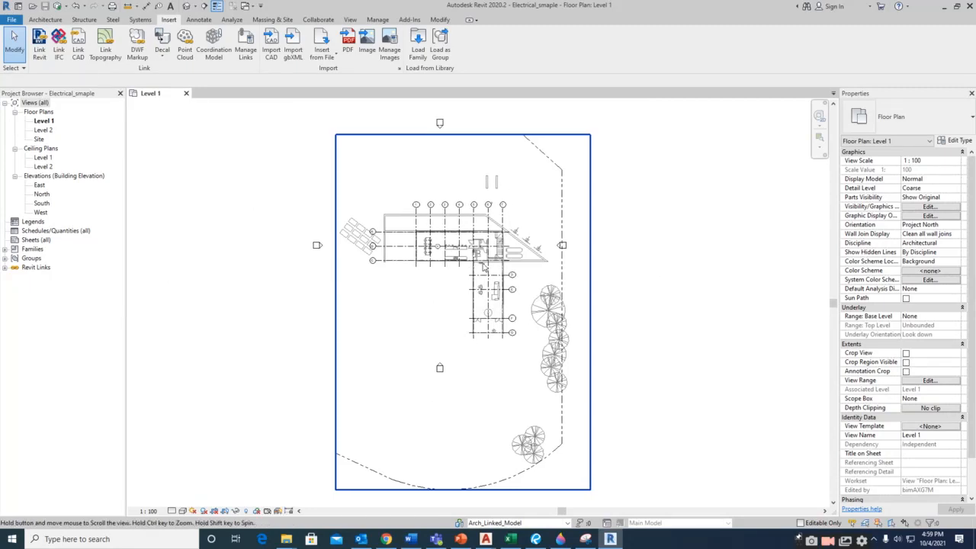
# Open the North elevation and extend the project's Level 1 and Level 2 lines past the linked model's level heads
pyautogui.doubleClick(42, 194)
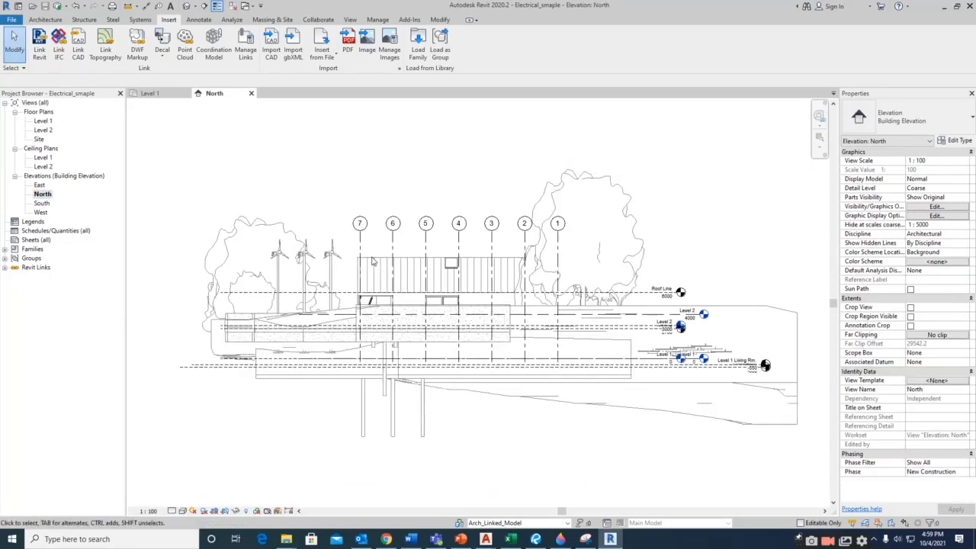
pyautogui.moveTo(696, 316); pyautogui.dragTo(573, 284, button='middle')
pyautogui.click(573, 284)
pyautogui.moveTo(573, 285); pyautogui.dragTo(734, 284)
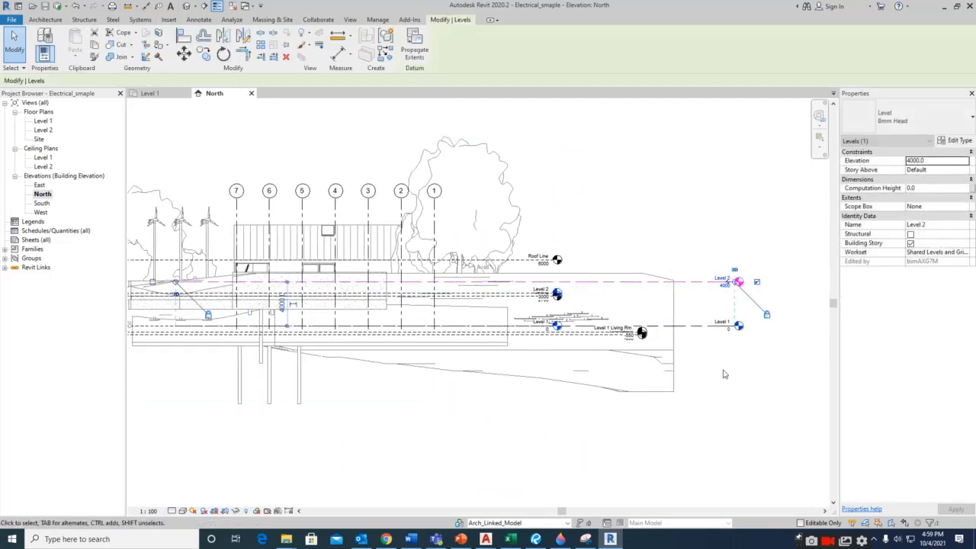
# Set the North elevation's view scale to 1 : 50 and select the linked architectural model
pyautogui.scroll(2, 749, 299)
pyautogui.scroll(3, 740, 245)
pyautogui.scroll(-3, 733, 245)
pyautogui.scroll(-2, 670, 362)
pyautogui.moveTo(595, 376); pyautogui.dragTo(784, 361, button='middle')
pyautogui.click(148, 510)
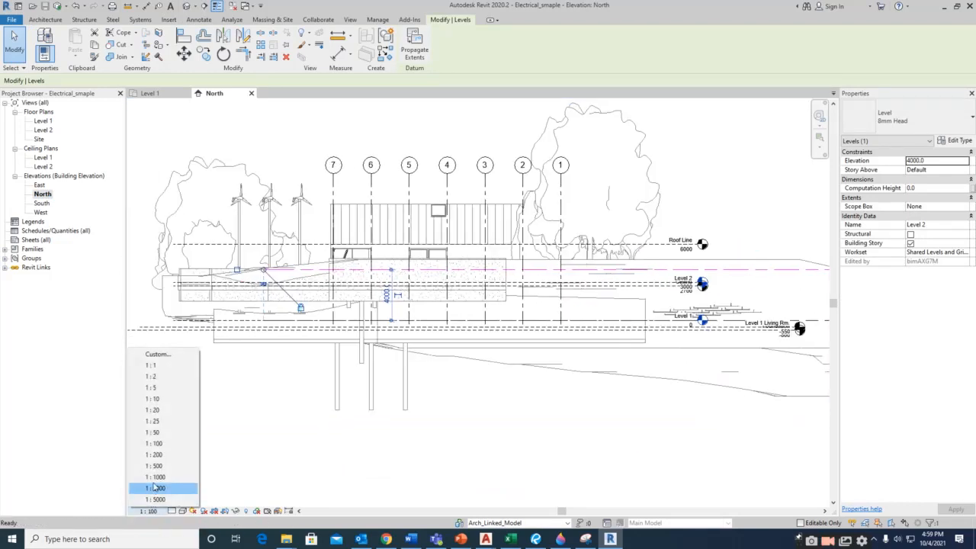
pyautogui.click(154, 433)
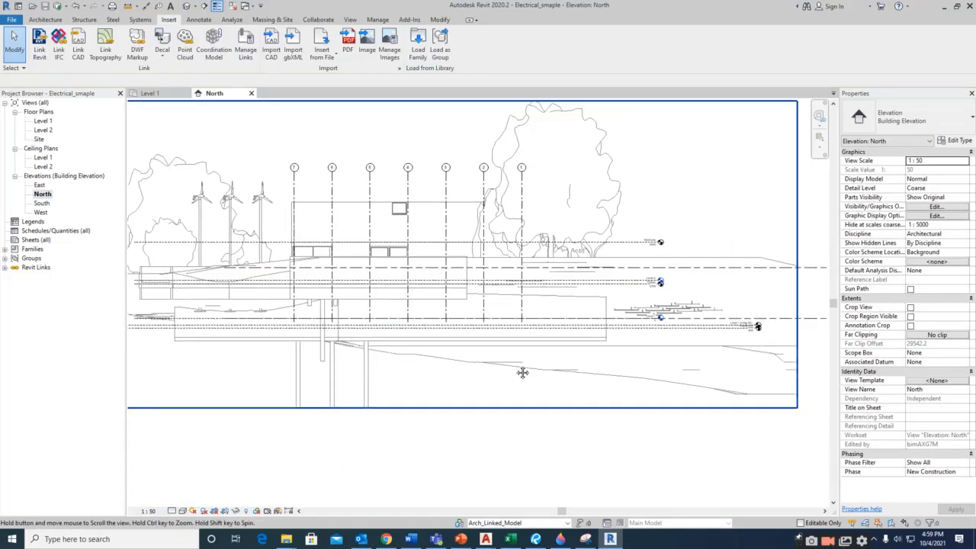
pyautogui.scroll(3, 524, 277)
pyautogui.click(526, 278)
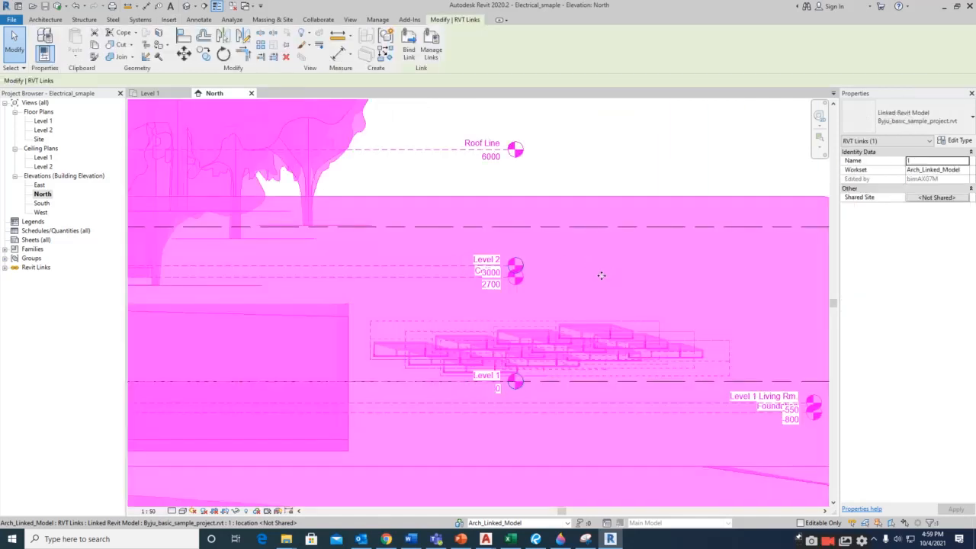
# Examine the extents of the linked architectural model and its levels and grids in the North elevation
pyautogui.scroll(-1, 505, 309)
pyautogui.scroll(2, 665, 373)
pyautogui.scroll(-2, 698, 367)
pyautogui.press('Escape')
pyautogui.scroll(-3, 620, 356)
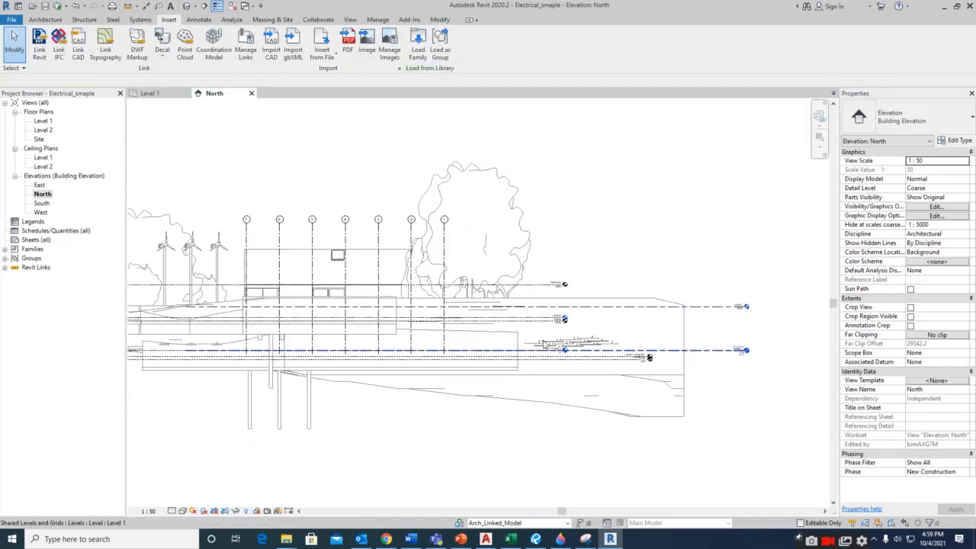
pyautogui.click(379, 230)
pyautogui.scroll(-2, 668, 256)
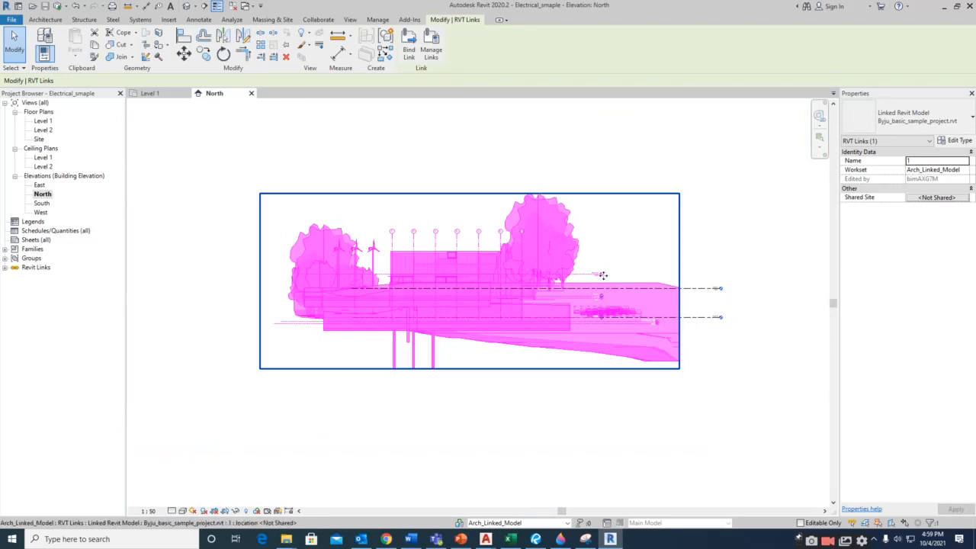
pyautogui.press('Escape')
pyautogui.scroll(2, 409, 257)
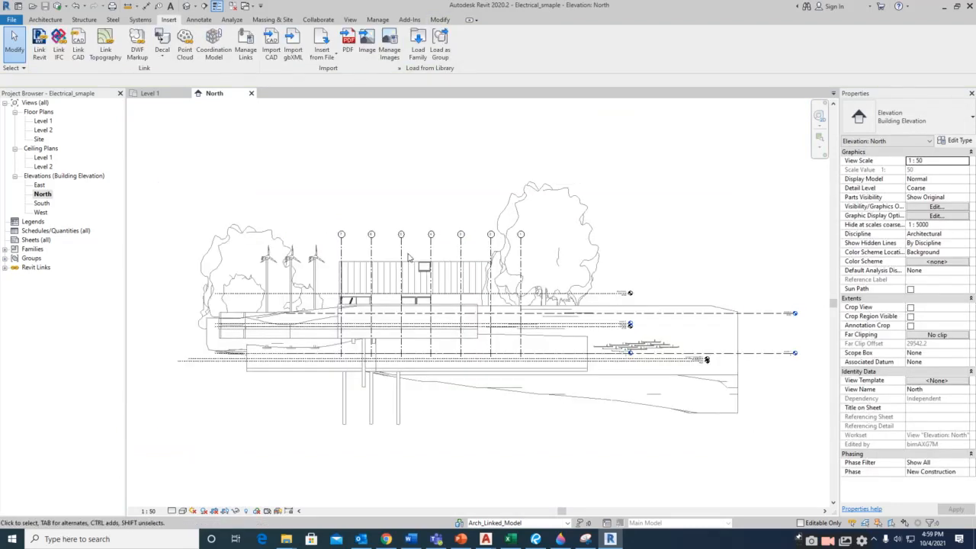
# Start Copy/Monitor using the linked architectural model as the source
pyautogui.click(326, 21)
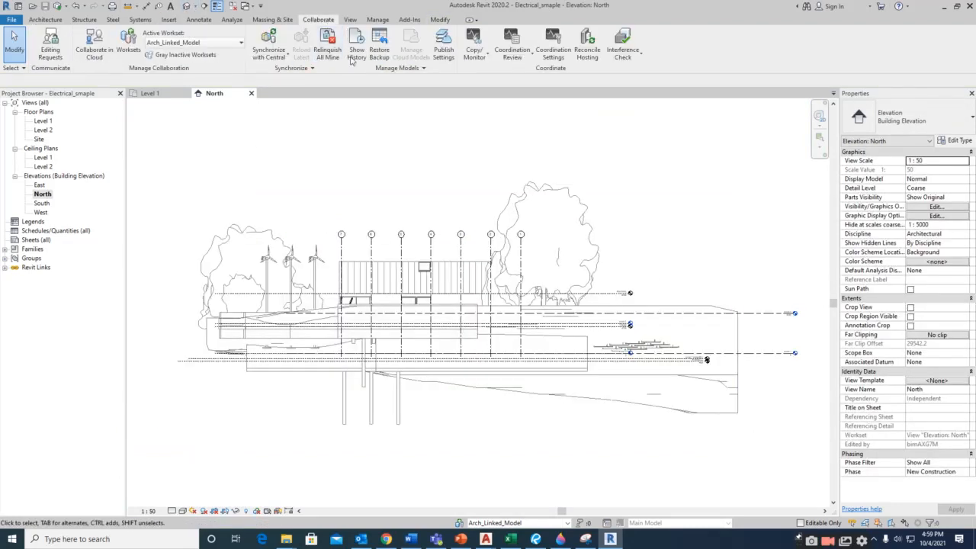
pyautogui.click(479, 53)
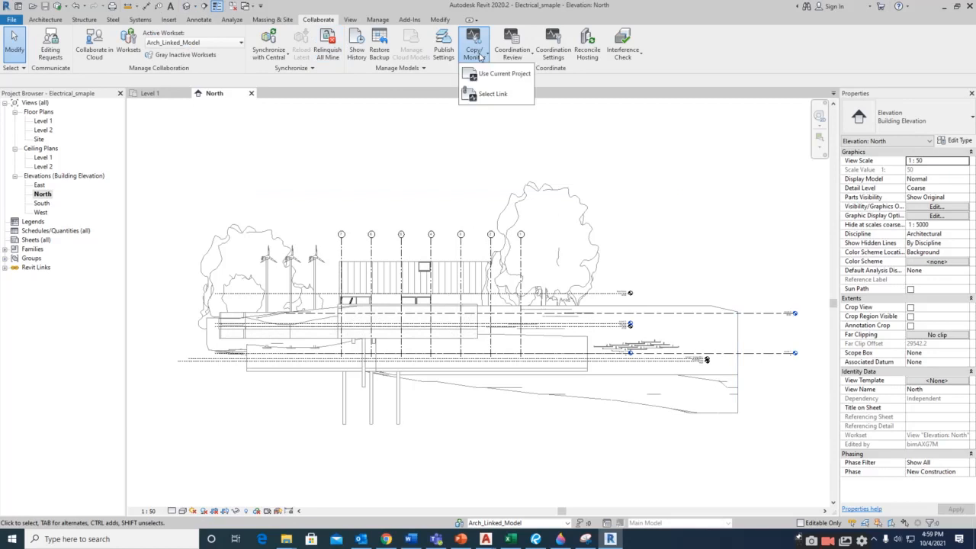
pyautogui.click(485, 94)
pyautogui.click(442, 272)
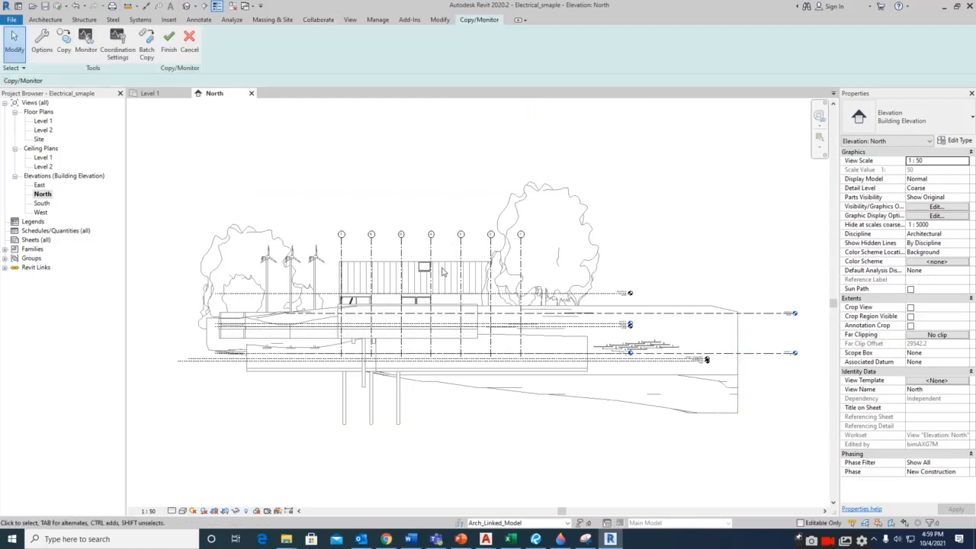
# Start copying with Multiple enabled and window-select the linked model's elements across the whole North elevation
pyautogui.click(63, 42)
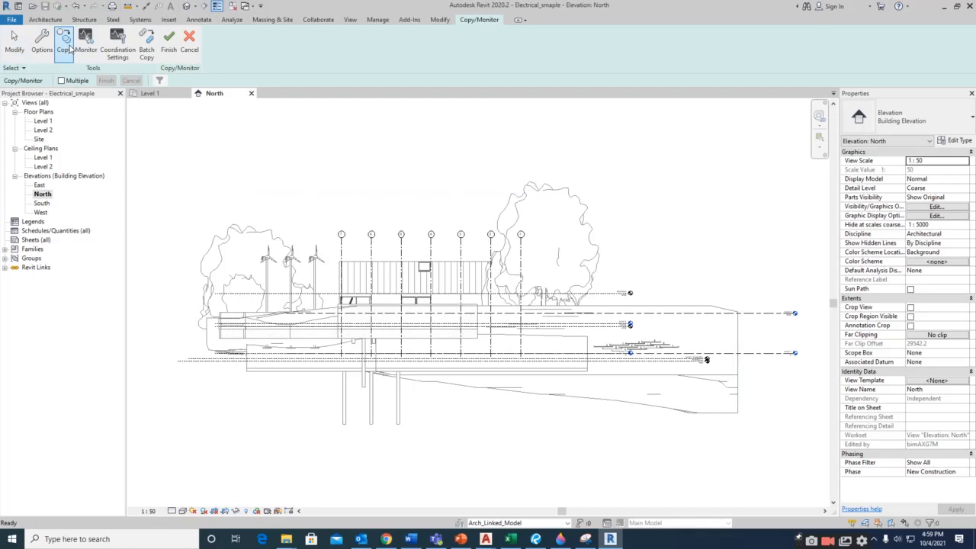
pyautogui.click(62, 81)
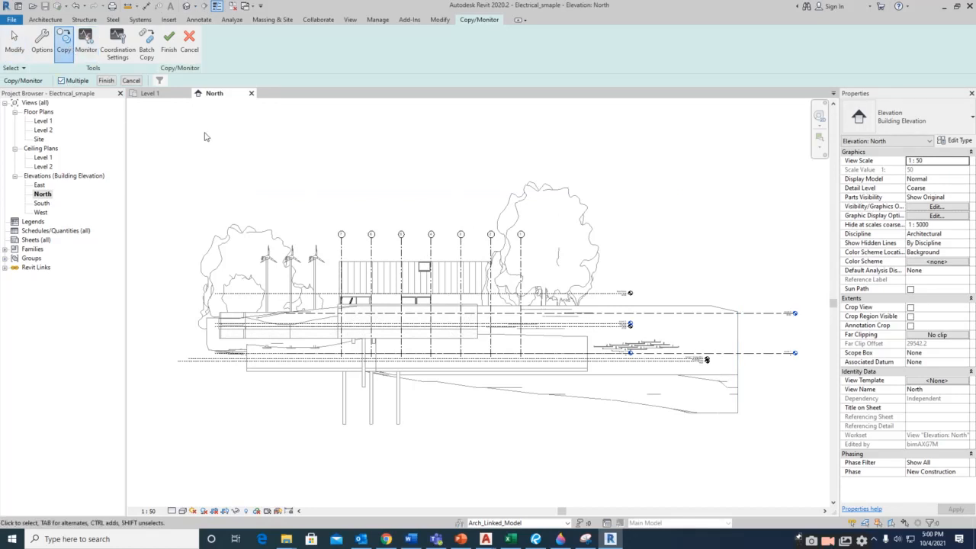
pyautogui.scroll(-2, 224, 141)
pyautogui.moveTo(157, 122); pyautogui.dragTo(744, 454)
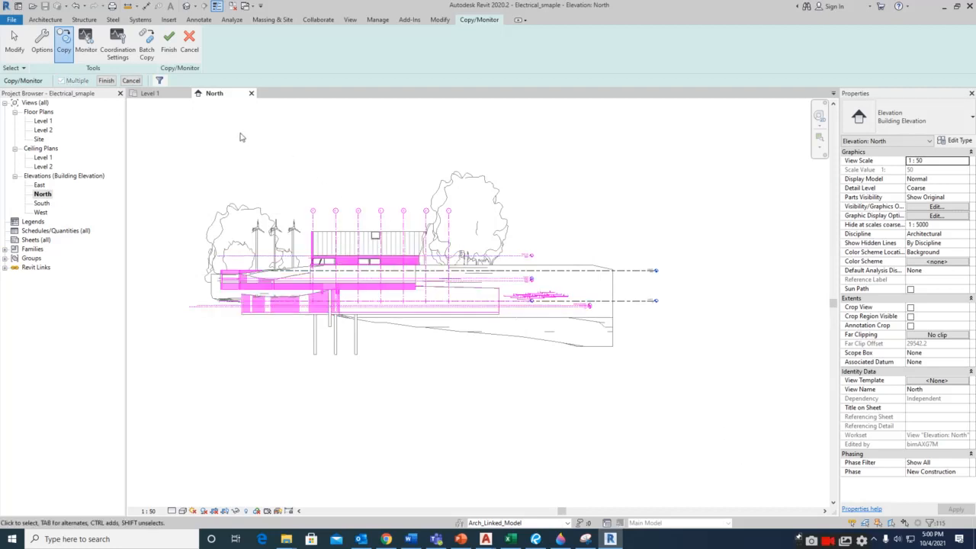
# Filter the selection to only the Grids and Levels categories and confirm the filter
pyautogui.click(162, 81)
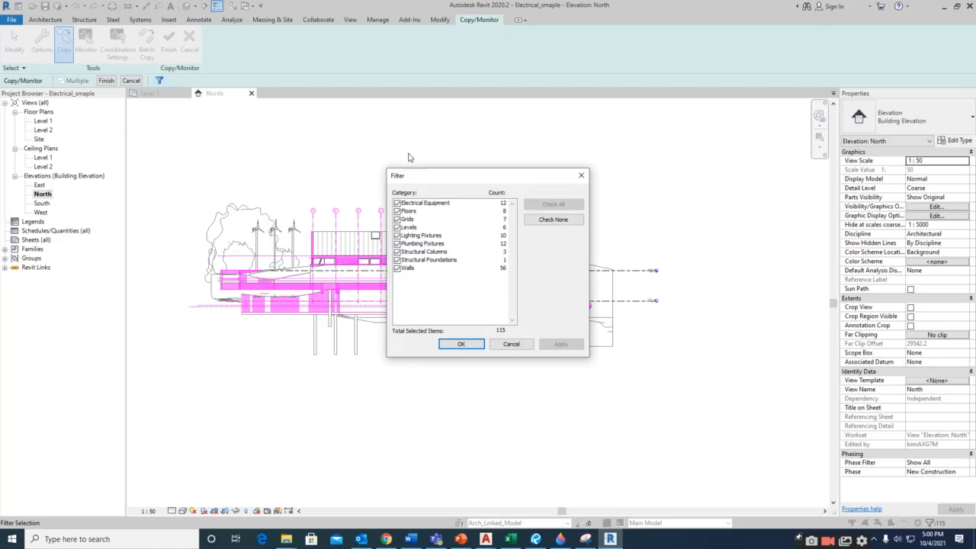
pyautogui.click(563, 220)
pyautogui.click(397, 227)
pyautogui.click(396, 220)
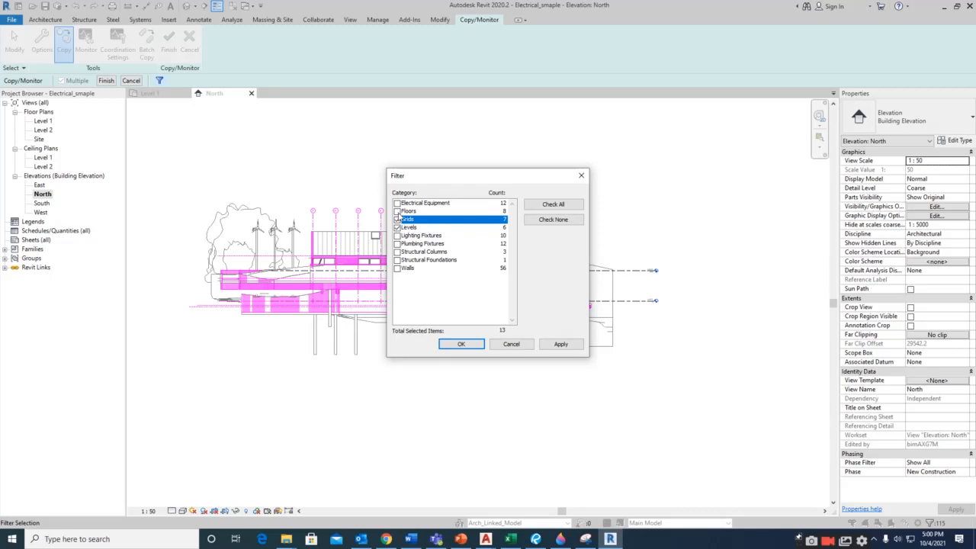
pyautogui.click(396, 212)
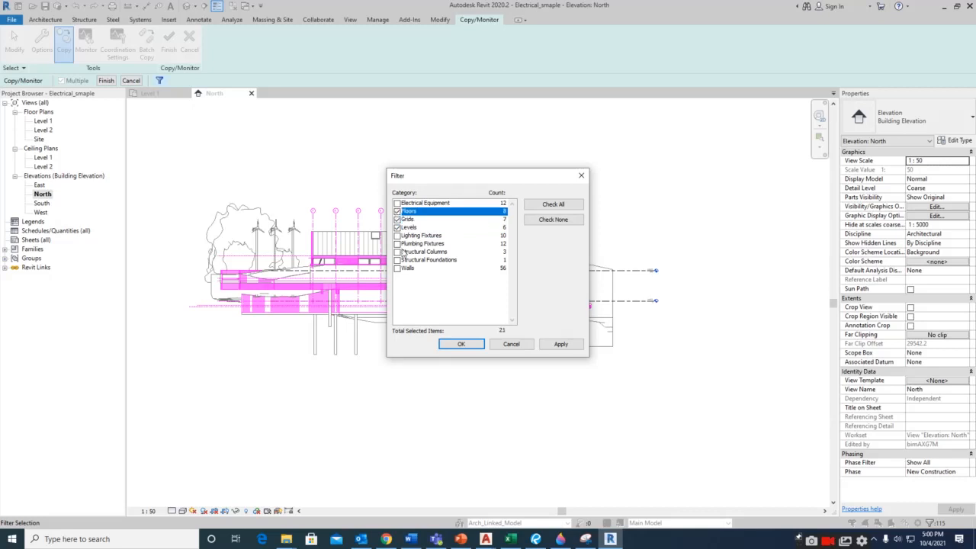
pyautogui.click(396, 268)
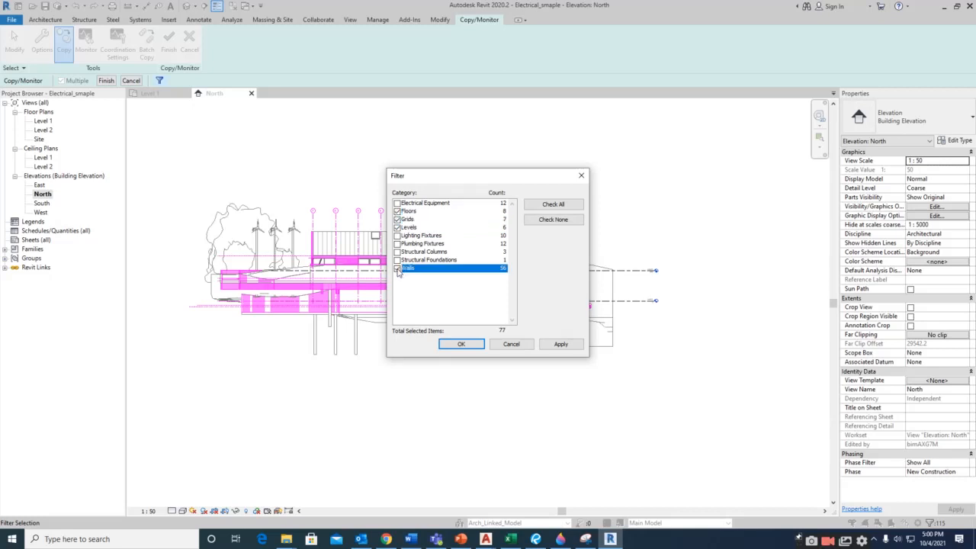
pyautogui.click(396, 211)
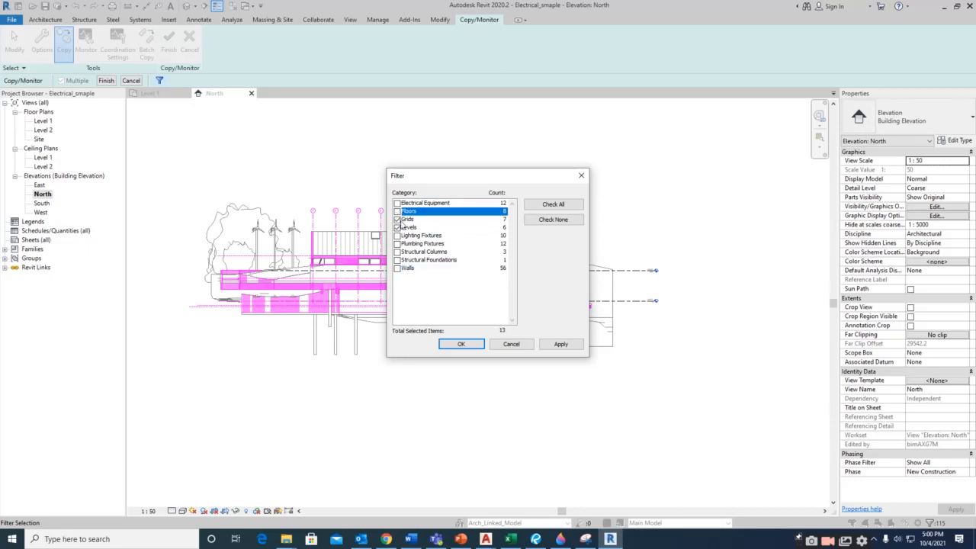
pyautogui.click(463, 344)
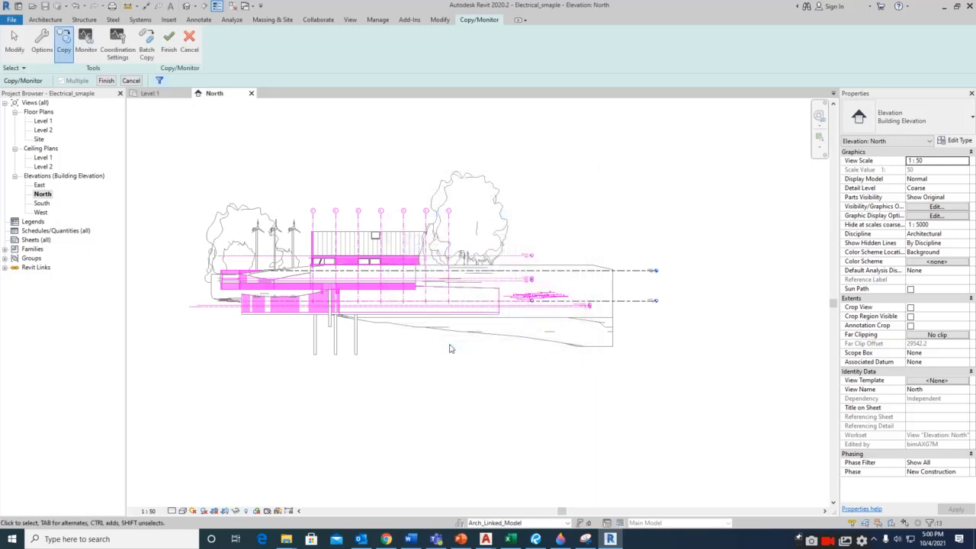
# Make Shared Levels and Grids the active workset and complete the multiple copy of the selected levels and grids
pyautogui.click(556, 525)
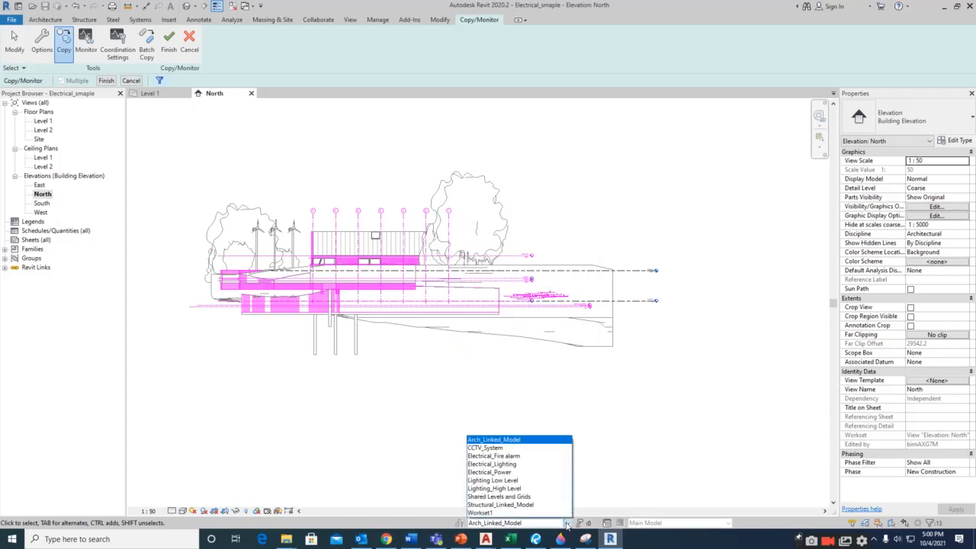
pyautogui.click(517, 496)
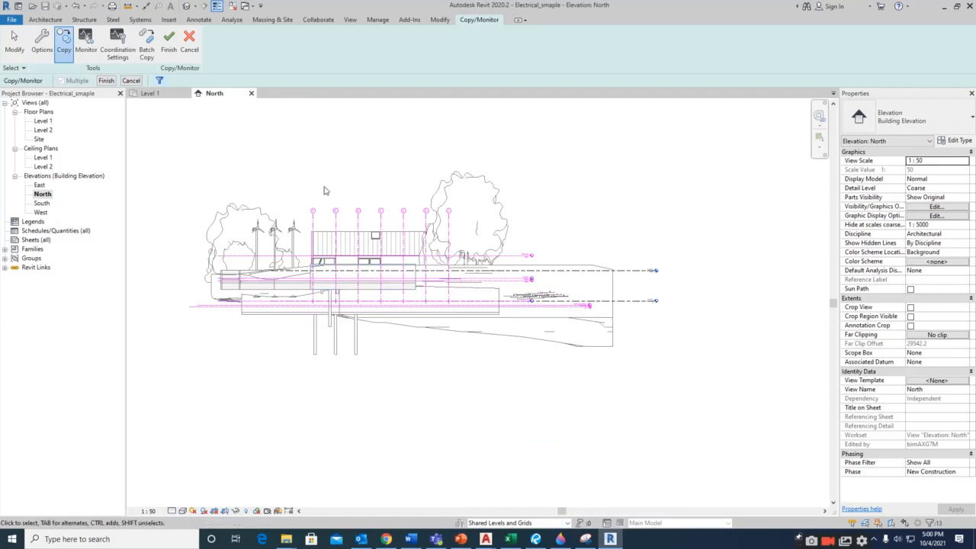
pyautogui.click(106, 81)
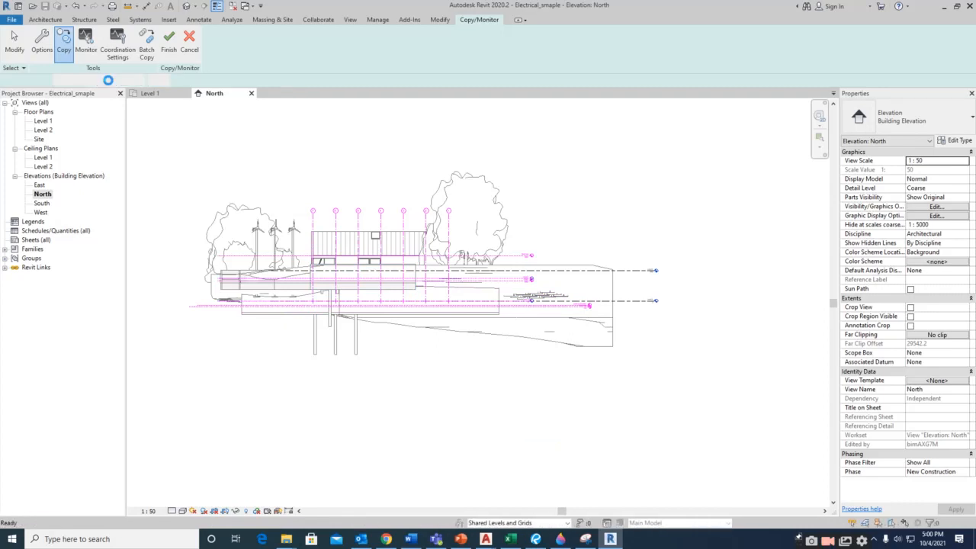
pyautogui.scroll(5, 361, 258)
pyautogui.scroll(-1, 361, 257)
pyautogui.scroll(-4, 377, 261)
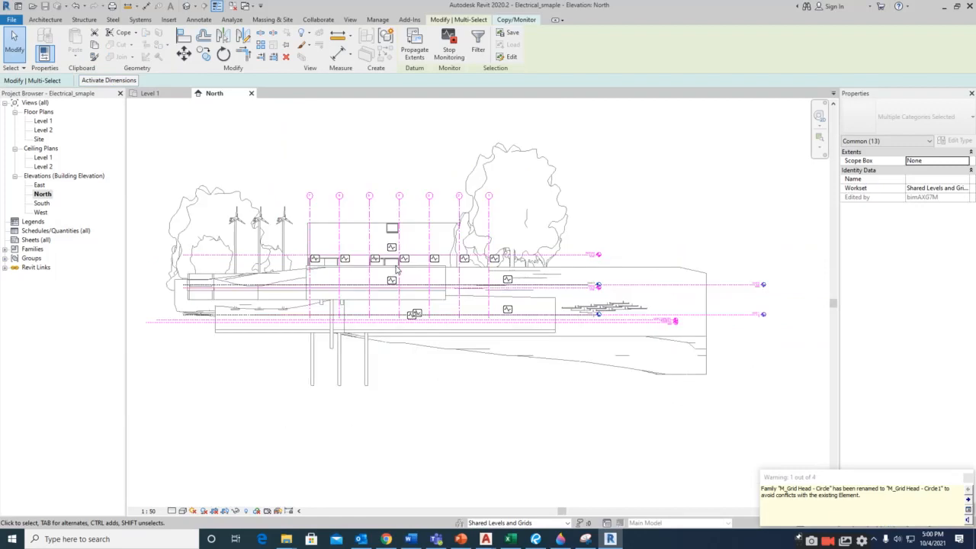
# Finish the Copy/Monitor session
pyautogui.click(515, 19)
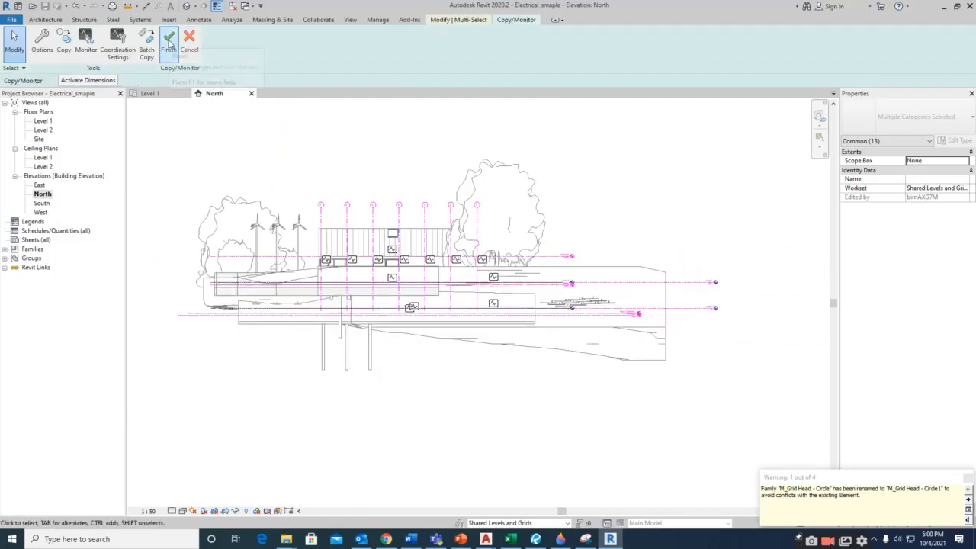
pyautogui.click(169, 42)
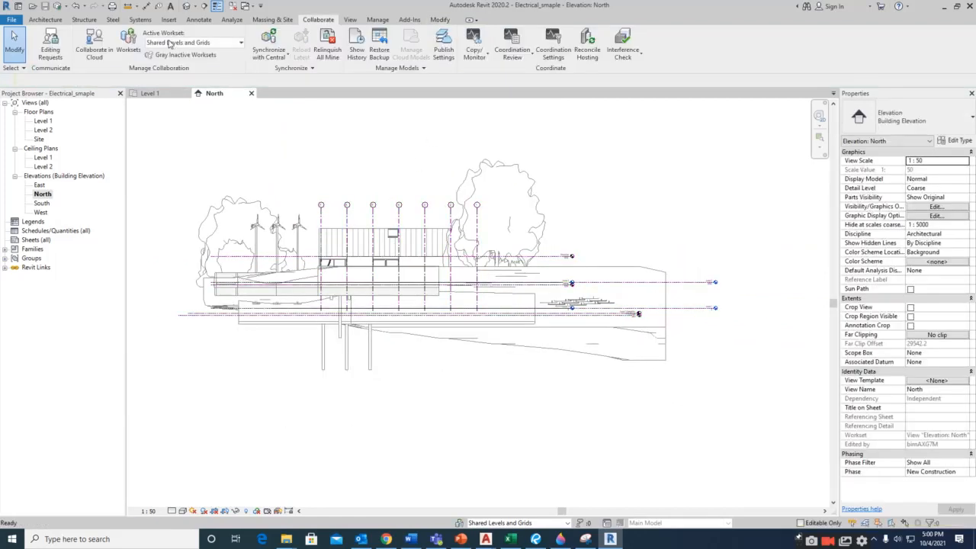
# Extend the copied grid lines upward by grid 4 so their bubbles sit above the linked model's grid bubbles, and clear the selection
pyautogui.click(401, 218)
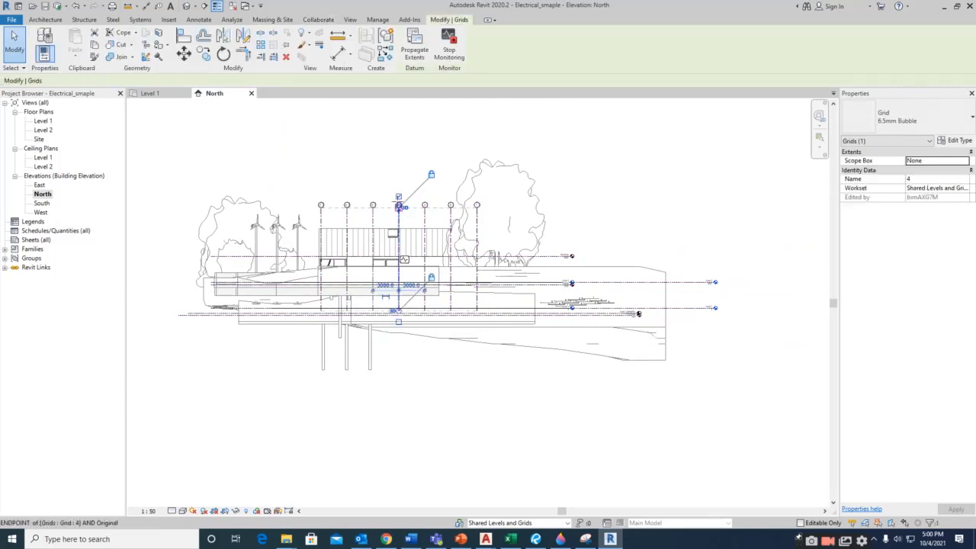
pyautogui.moveTo(610, 301); pyautogui.dragTo(519, 252, button='middle')
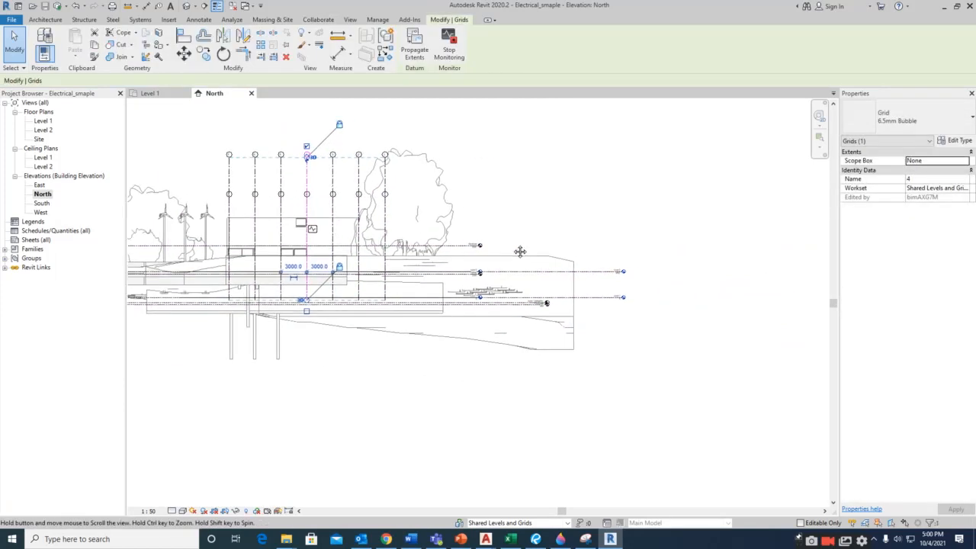
pyautogui.scroll(3, 497, 279)
pyautogui.moveTo(743, 266); pyautogui.dragTo(771, 240, button='middle')
pyautogui.scroll(2, 585, 315)
pyautogui.scroll(-1, 529, 308)
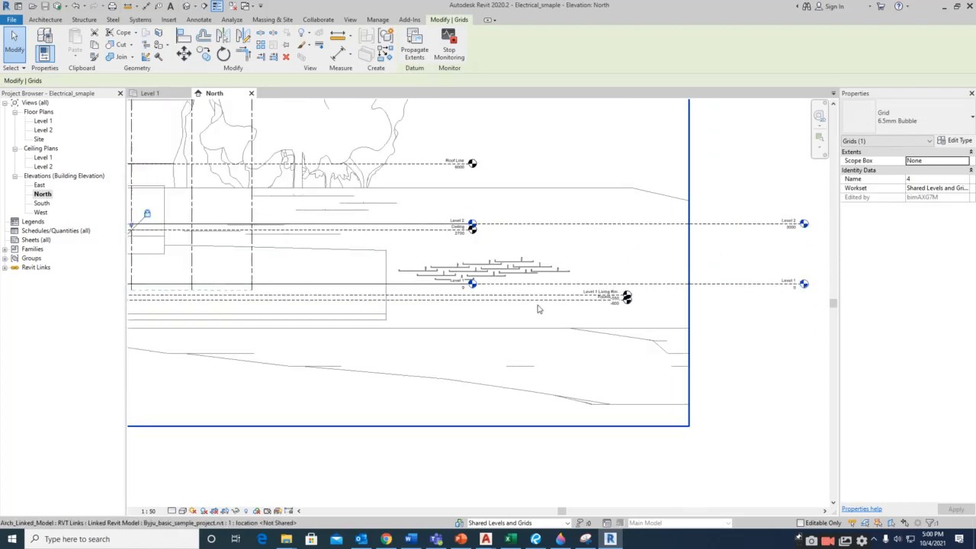
pyautogui.scroll(2, 526, 309)
pyautogui.press('Escape')
# Align the project's Level 1 line with the Level 1 Living Rm. level
pyautogui.press('l')
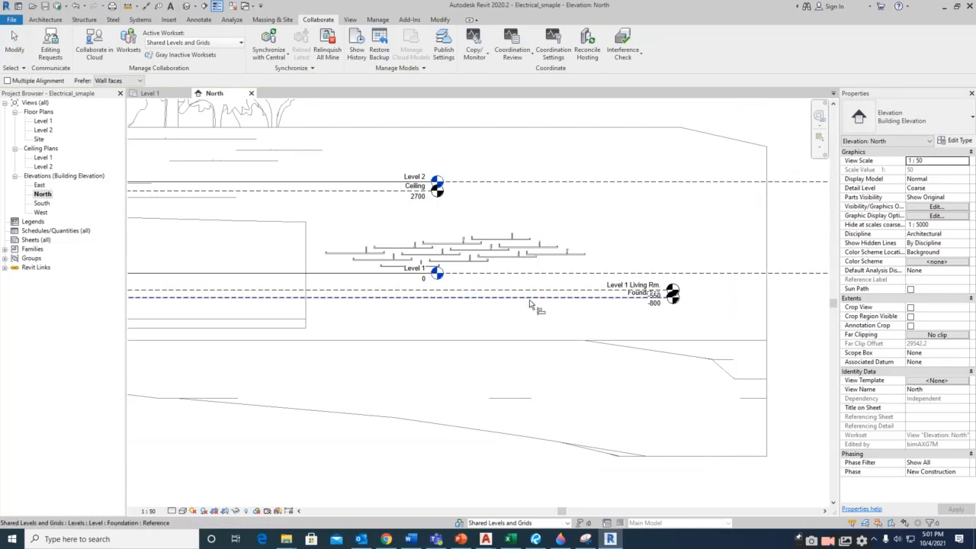
pyautogui.click(566, 295)
pyautogui.click(575, 277)
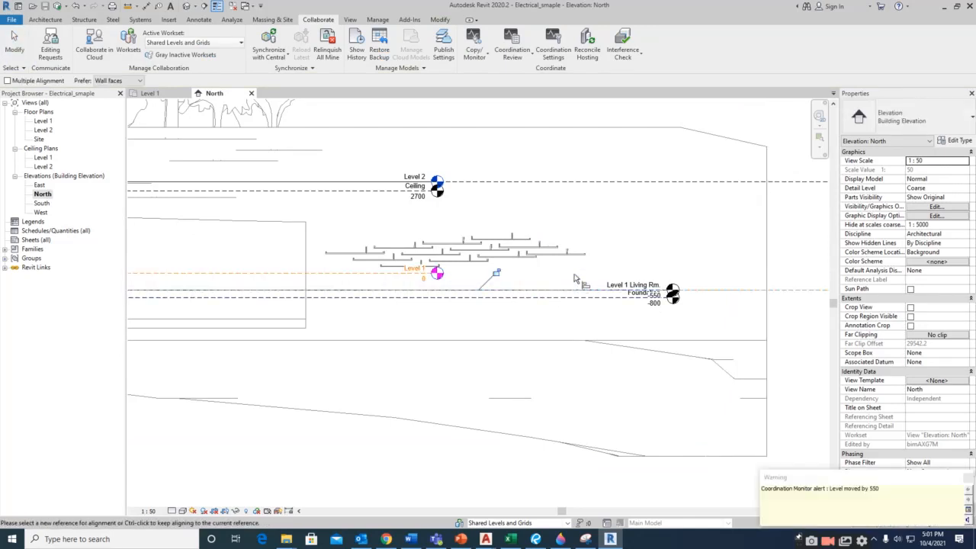
pyautogui.press('Escape')
pyautogui.press('Escape')
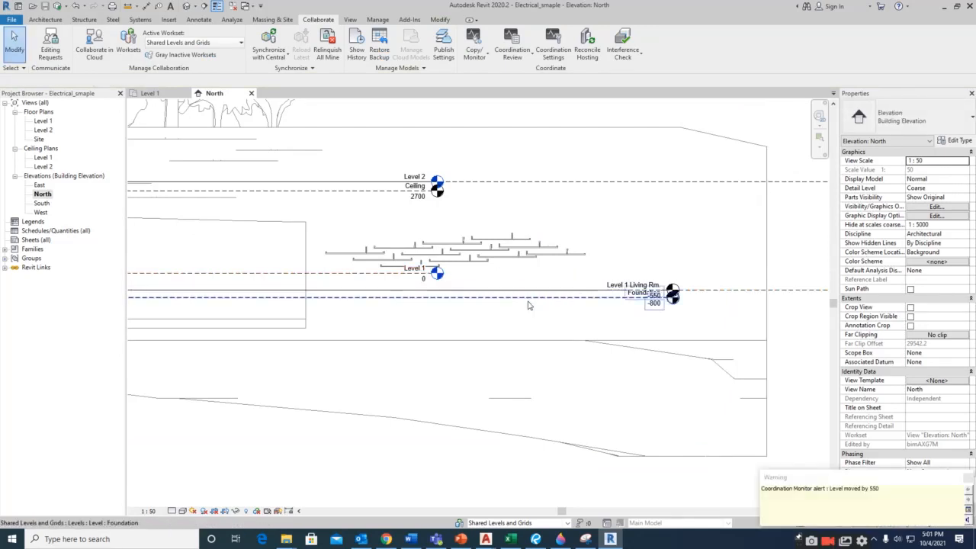
pyautogui.press('a')
pyautogui.press('l')
pyautogui.scroll(-2, 446, 299)
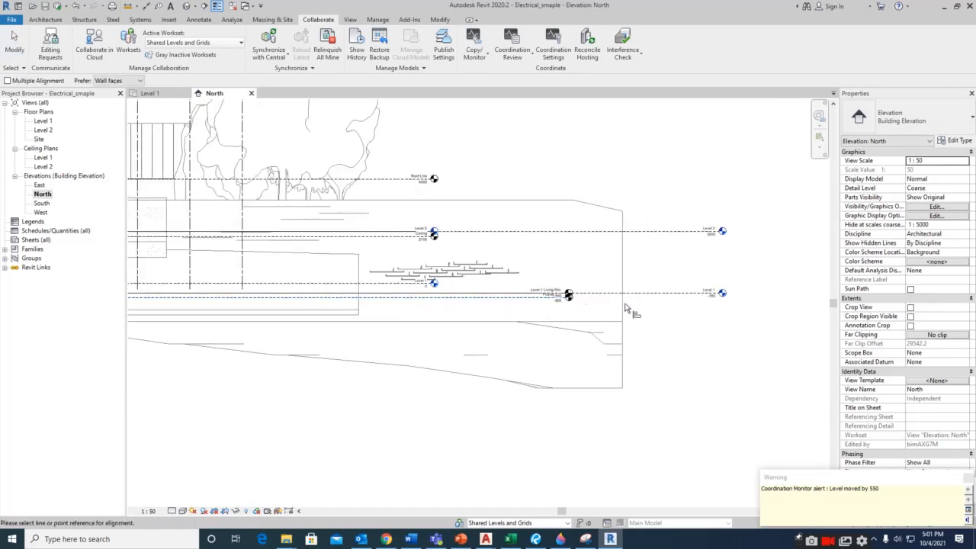
pyautogui.press('Escape')
pyautogui.press('Escape')
pyautogui.scroll(2, 410, 299)
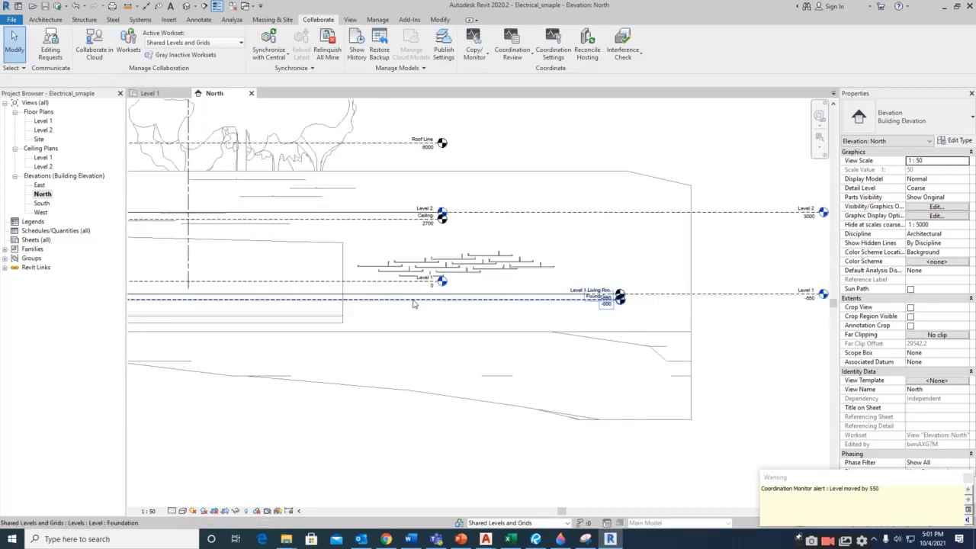
# Align the project's Level 1 line with the linked model's Level 1 at elevation 0
pyautogui.press('a')
pyautogui.press('l')
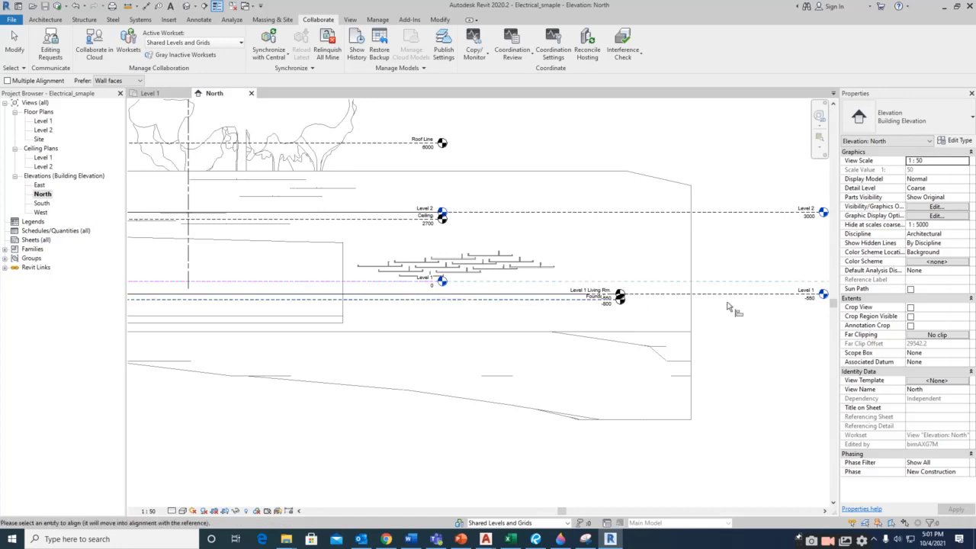
pyautogui.click(729, 297)
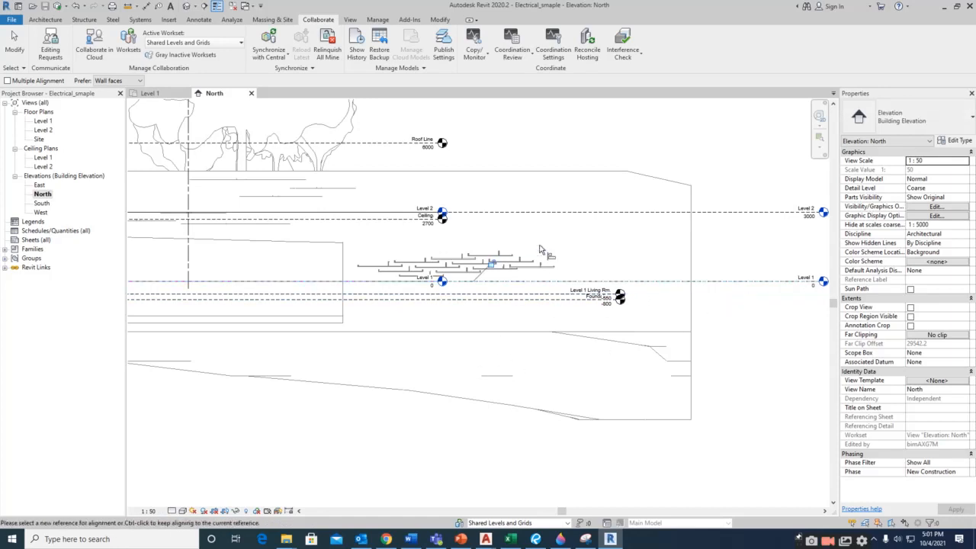
pyautogui.scroll(2, 457, 305)
pyautogui.scroll(-4, 473, 252)
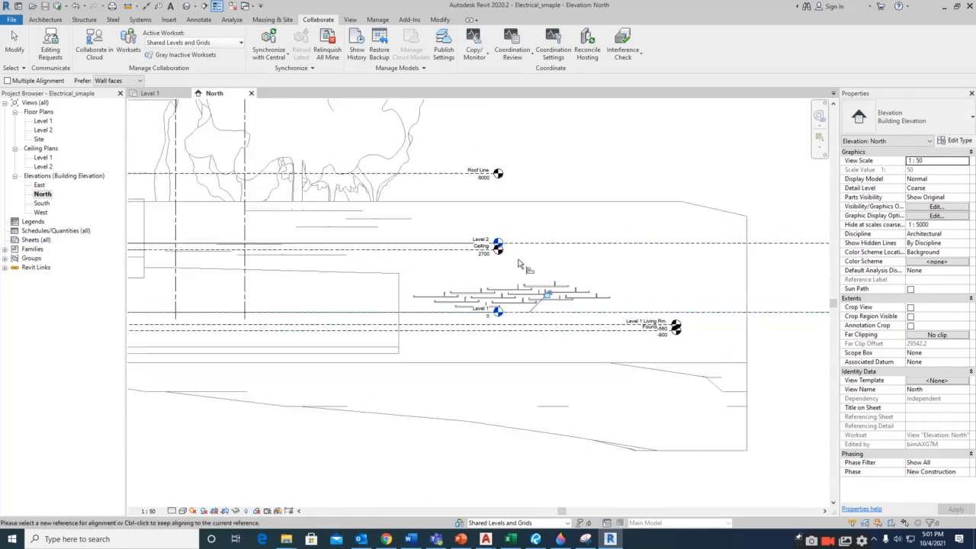
pyautogui.press('Escape')
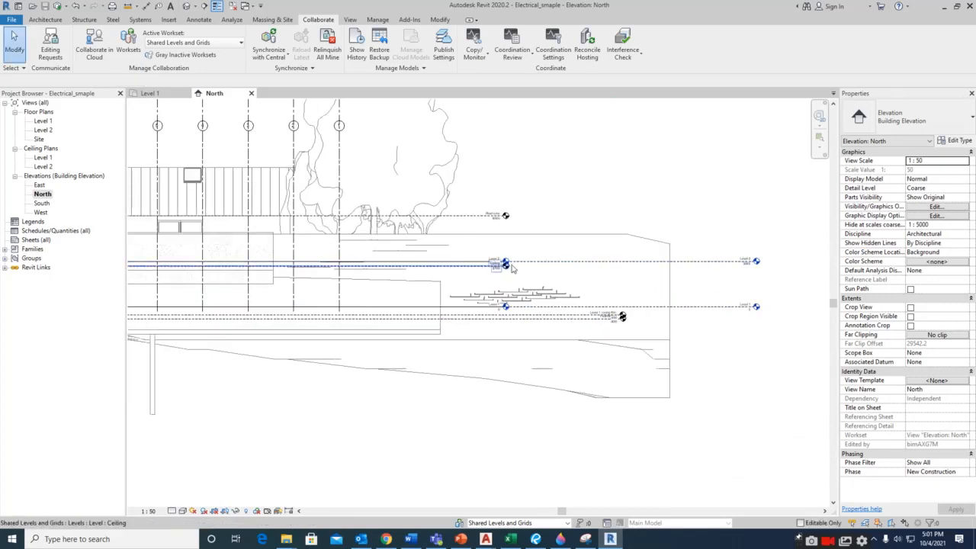
# Select the project's Level 2 to inspect its properties and monitoring state, and check the neighbouring level lines
pyautogui.moveTo(552, 272); pyautogui.dragTo(476, 270, button='middle')
pyautogui.click(648, 261)
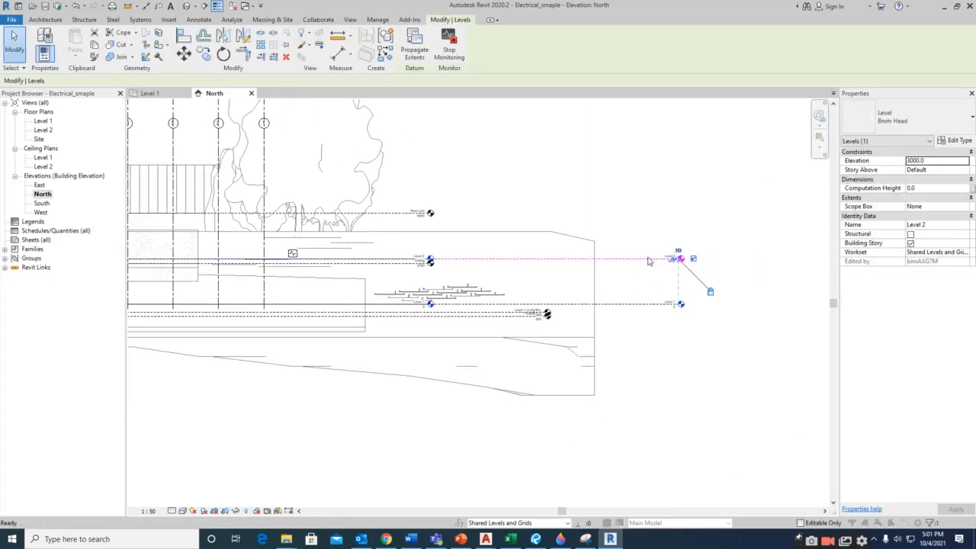
pyautogui.press('Delete')
pyautogui.click(573, 302)
pyautogui.click(387, 313)
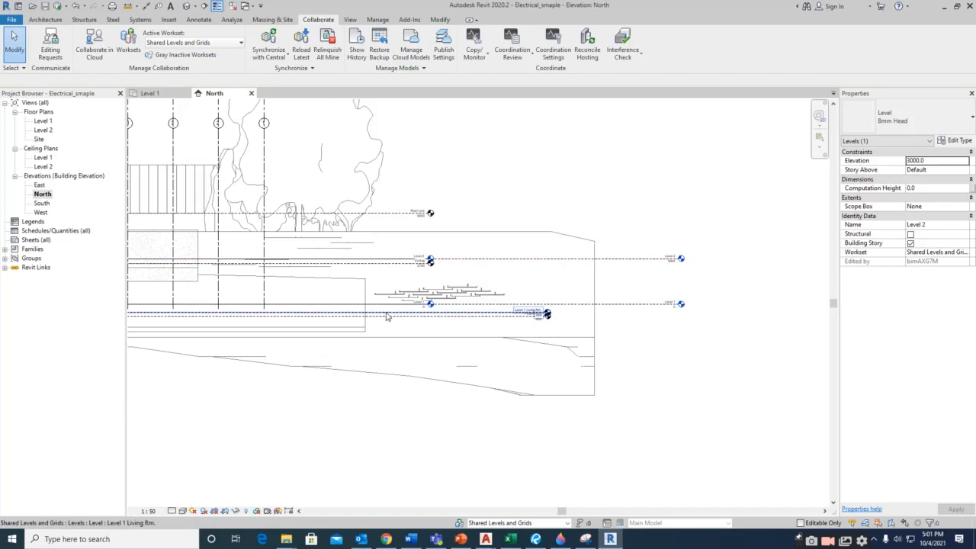
# Extend the copied levels by the Level 1 Living Rm. and Ceiling lines so their heads align with the project's Level 1 and Level 2 heads
pyautogui.moveTo(545, 313); pyautogui.dragTo(678, 316)
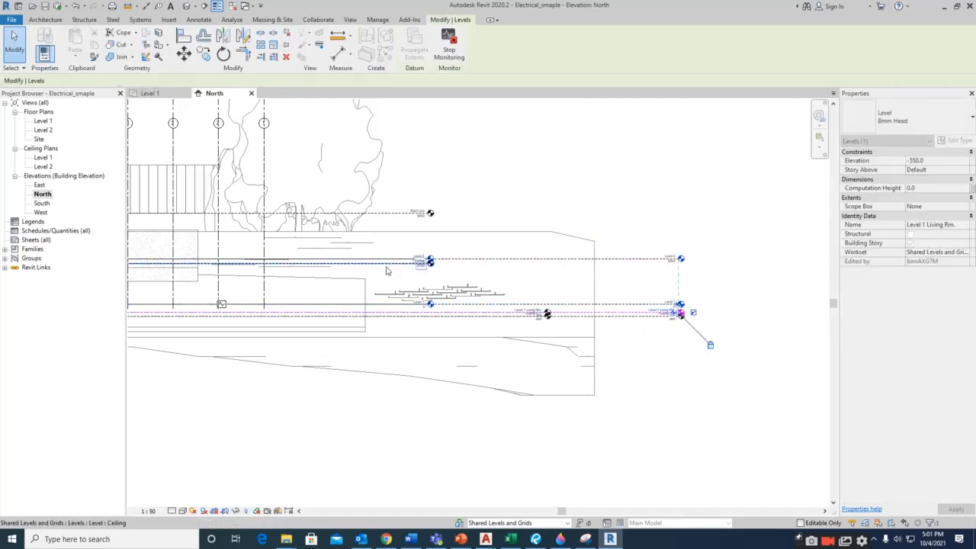
pyautogui.click(389, 265)
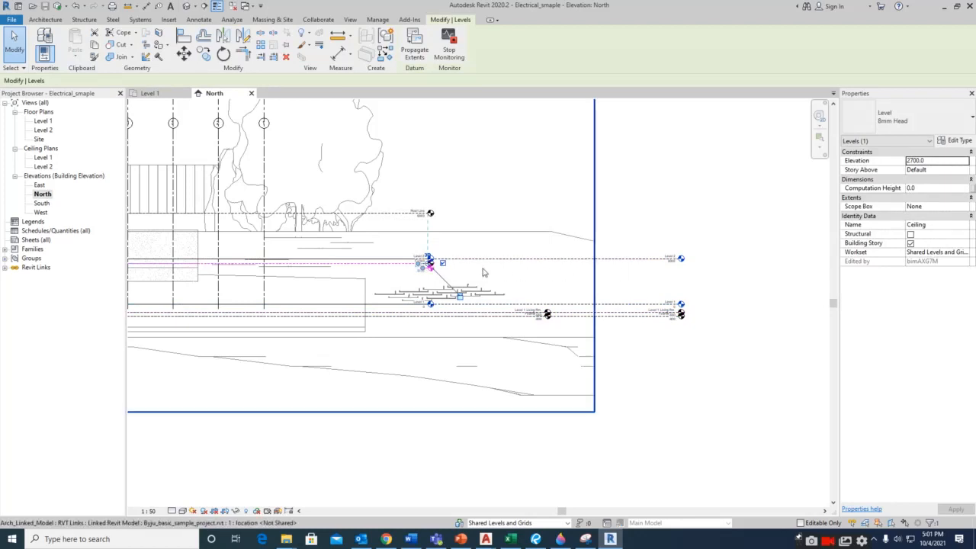
pyautogui.moveTo(428, 268); pyautogui.dragTo(678, 261)
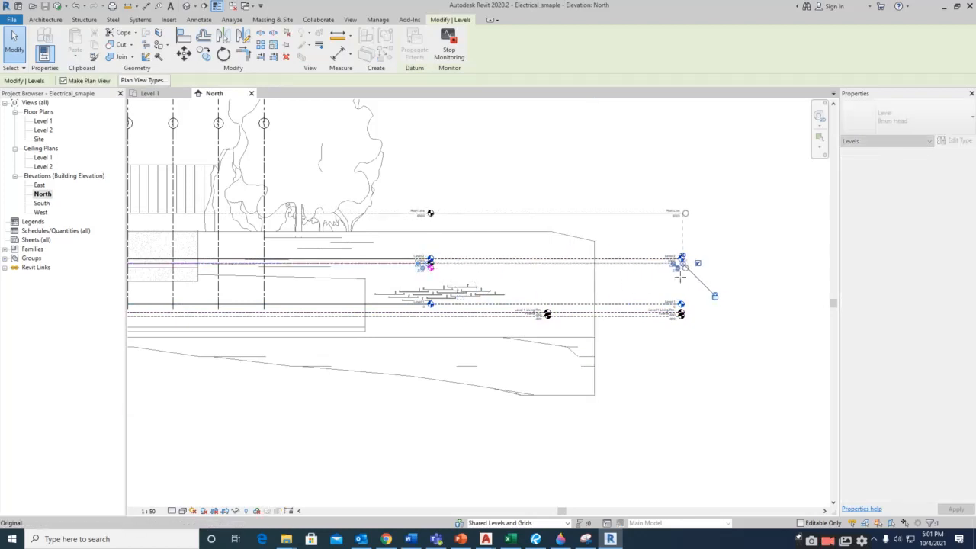
pyautogui.scroll(4, 680, 276)
pyautogui.click(718, 259)
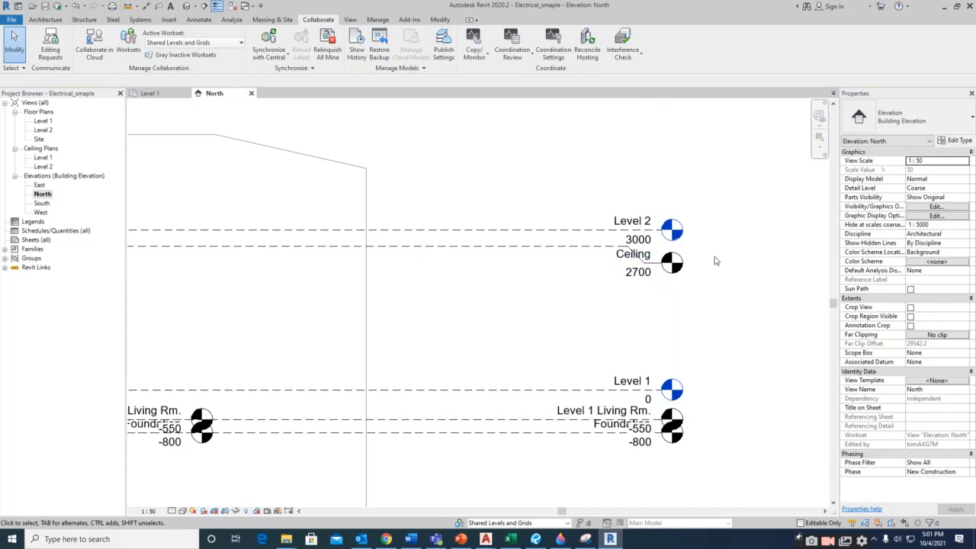
# Inspect the Roof Line level and the linked architectural model in the North elevation, leaving nothing selected
pyautogui.scroll(-2, 715, 260)
pyautogui.scroll(-4, 630, 259)
pyautogui.click(331, 198)
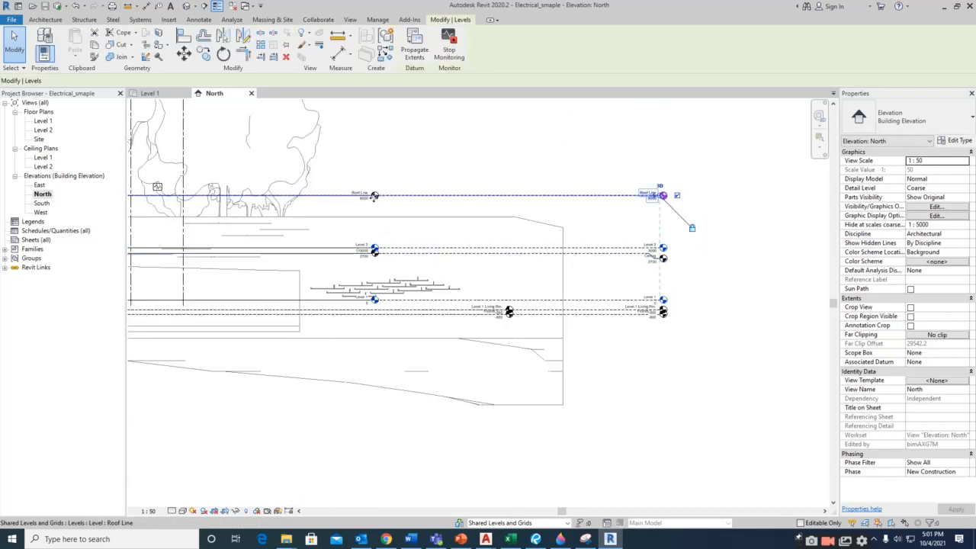
pyautogui.press('Escape')
pyautogui.scroll(1, 362, 202)
pyautogui.click(374, 202)
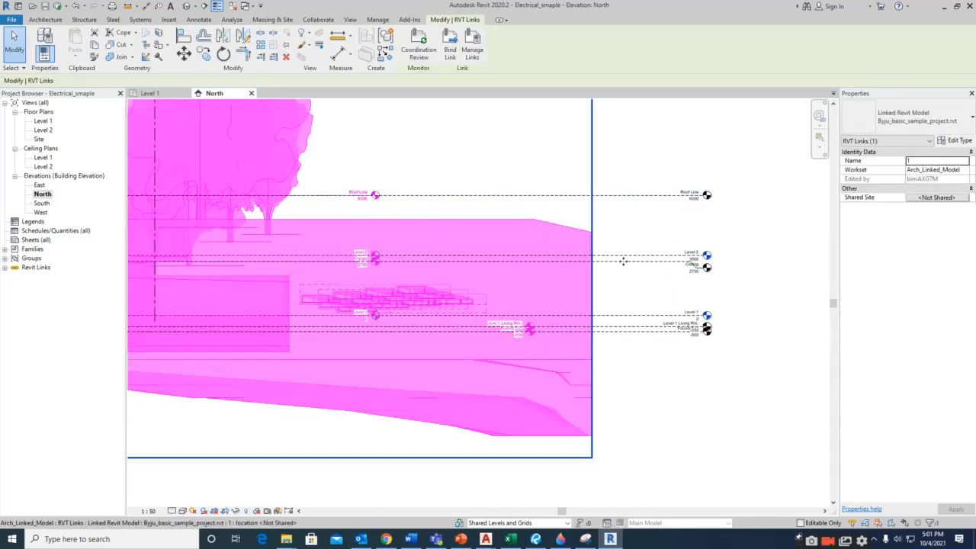
pyautogui.scroll(-3, 580, 236)
pyautogui.press('Escape')
pyautogui.click(576, 230)
pyautogui.press('Escape')
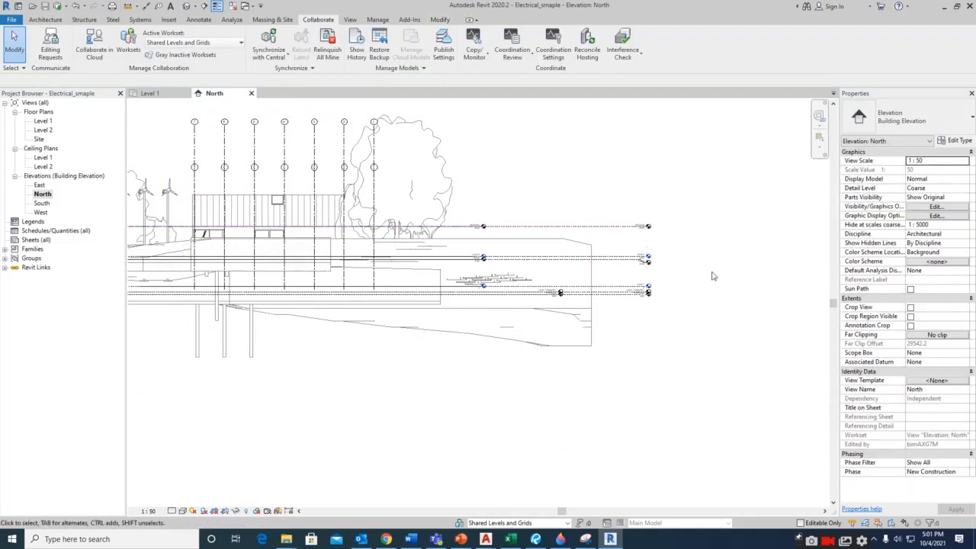
pyautogui.moveTo(326, 207); pyautogui.dragTo(473, 273, button='middle')
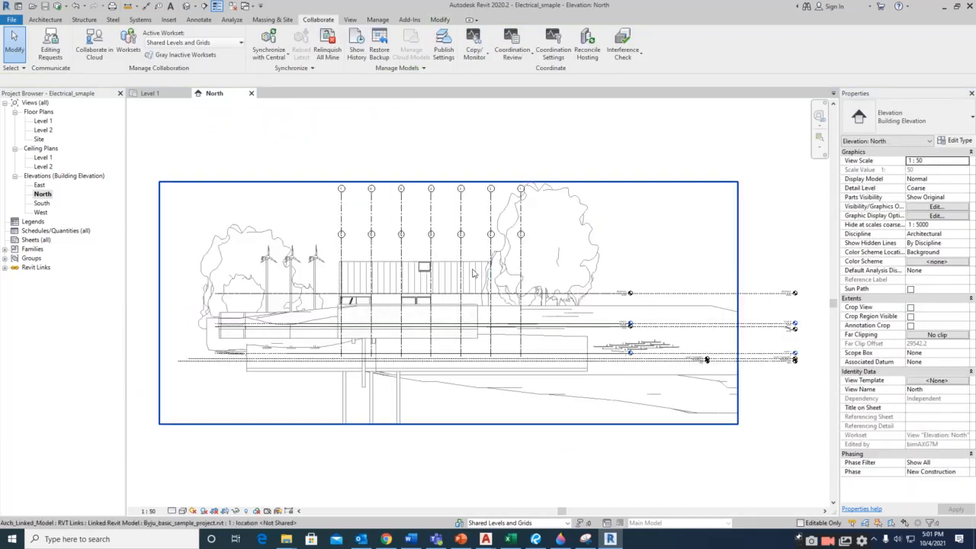
# Open the existing Level 1, Level 2 and Site floor plans to review them
pyautogui.doubleClick(39, 113)
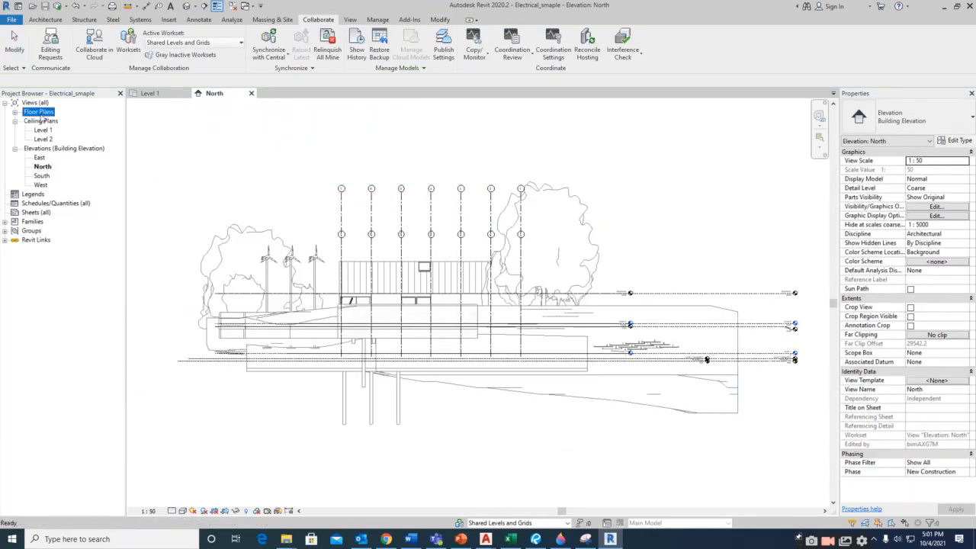
pyautogui.click(15, 113)
pyautogui.doubleClick(43, 122)
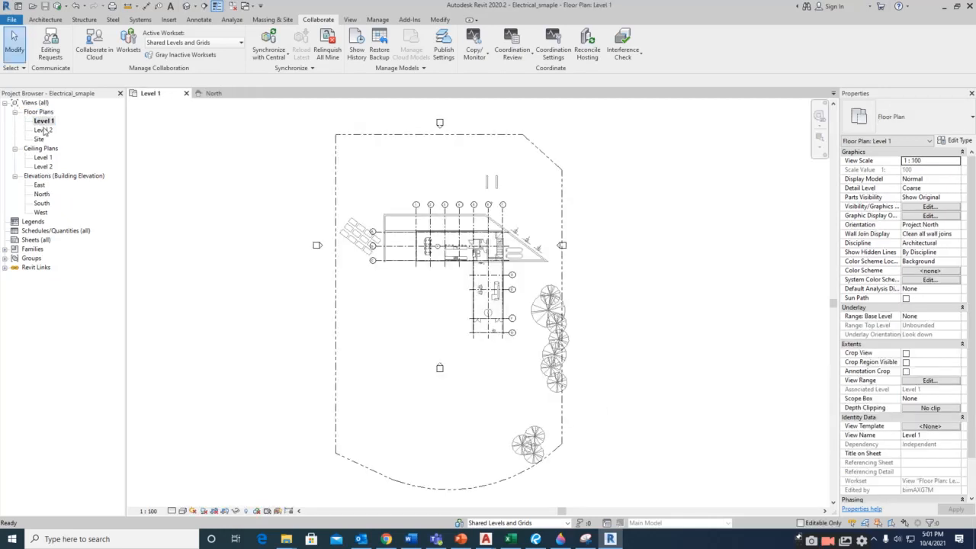
pyautogui.doubleClick(43, 131)
pyautogui.doubleClick(38, 139)
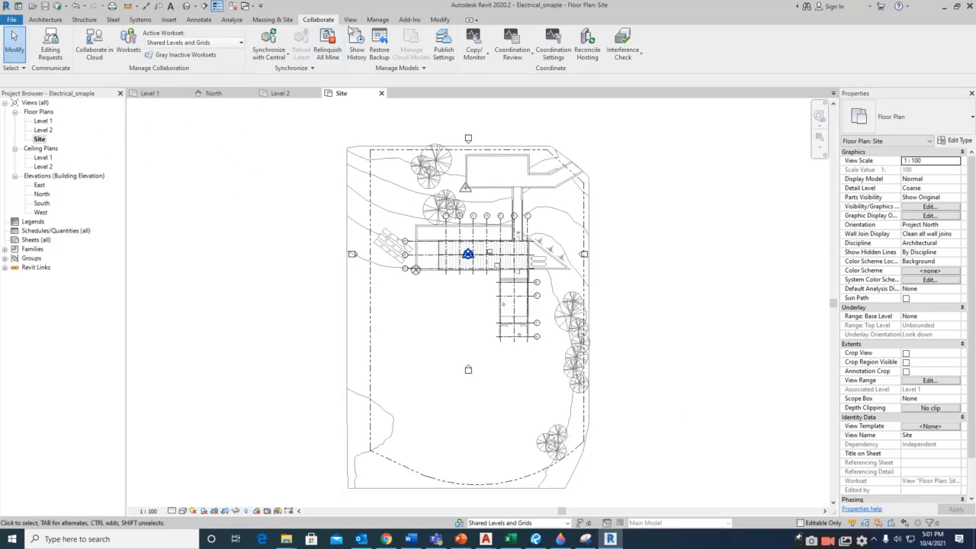
# Create new floor plan views for the Ceiling, Foundation, Level 1 Living Rm. and Roof Line levels
pyautogui.click(351, 21)
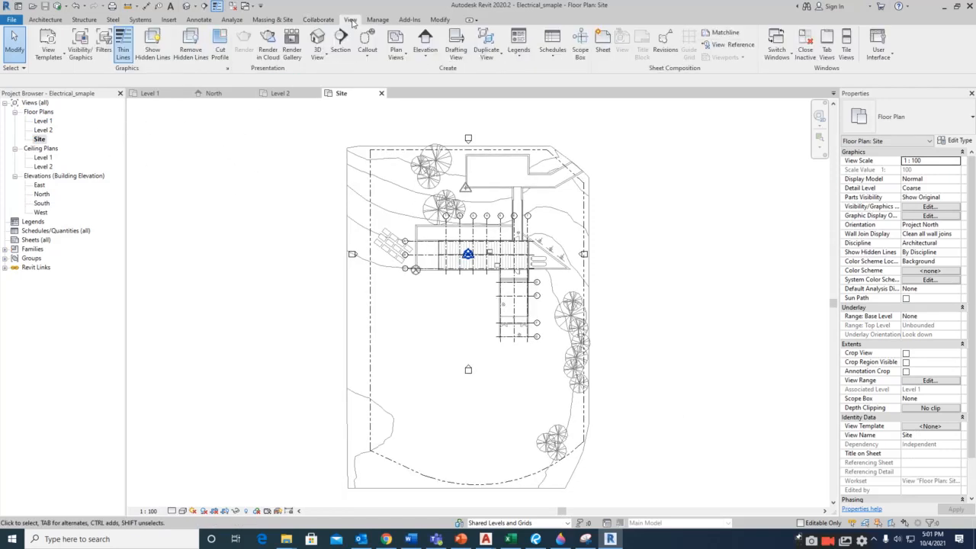
pyautogui.click(396, 56)
pyautogui.click(416, 73)
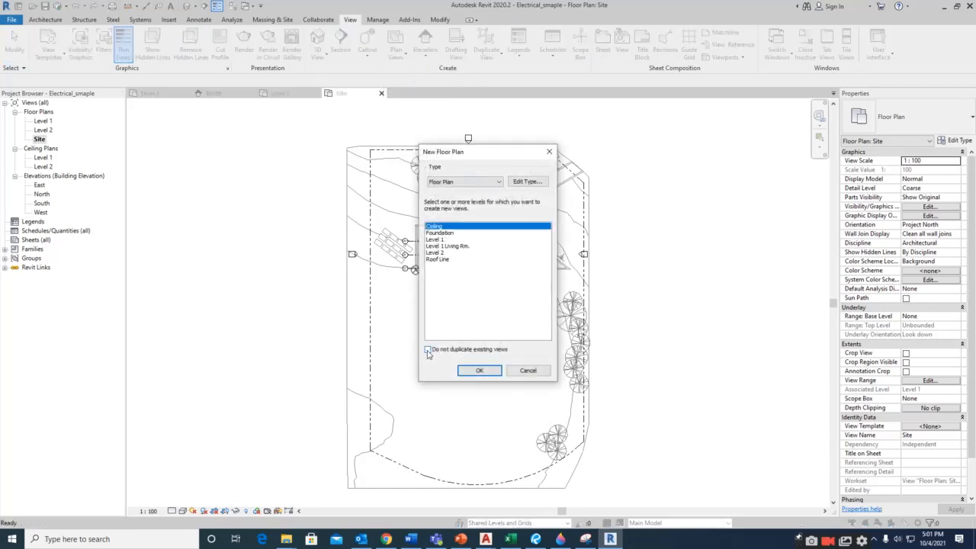
pyautogui.click(440, 259)
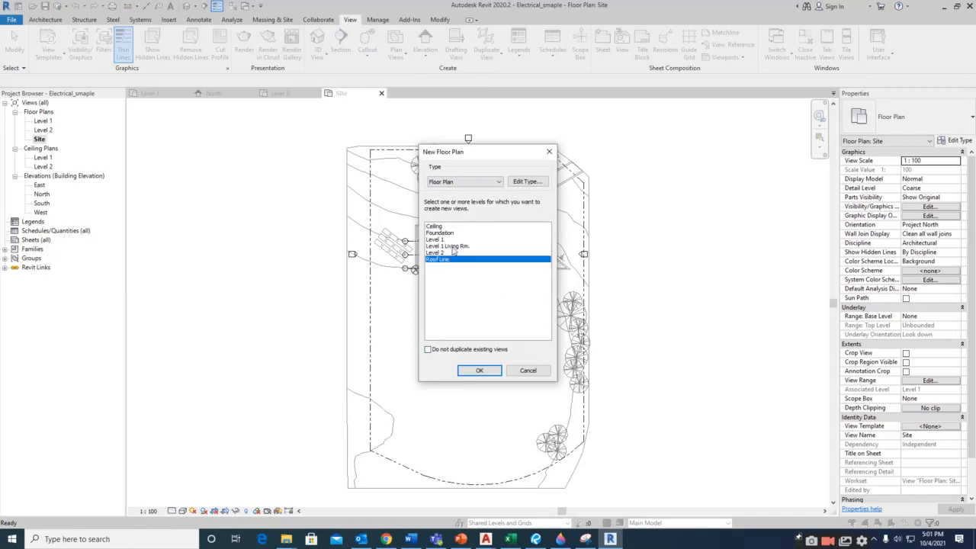
pyautogui.keyDown('ctrl'); pyautogui.click(451, 246); pyautogui.keyUp('ctrl')
pyautogui.keyDown('ctrl'); pyautogui.click(439, 227); pyautogui.keyUp('ctrl')
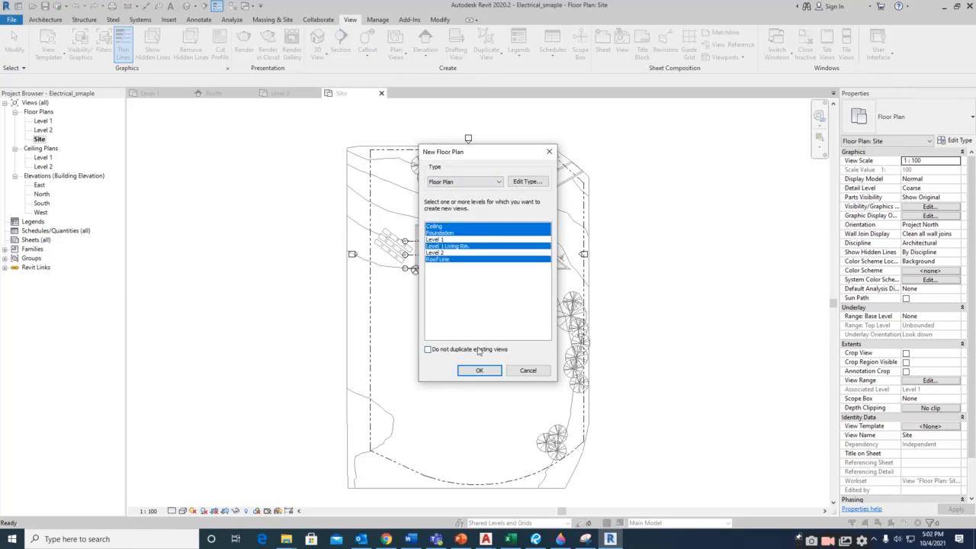
pyautogui.click(484, 371)
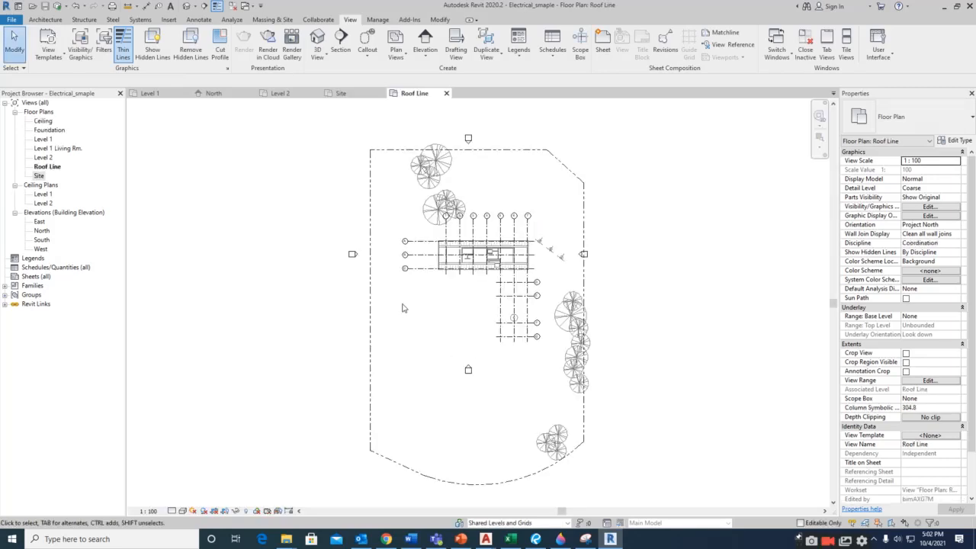
# Delete the Level 1 Living Rm. floor plan view
pyautogui.click(57, 149)
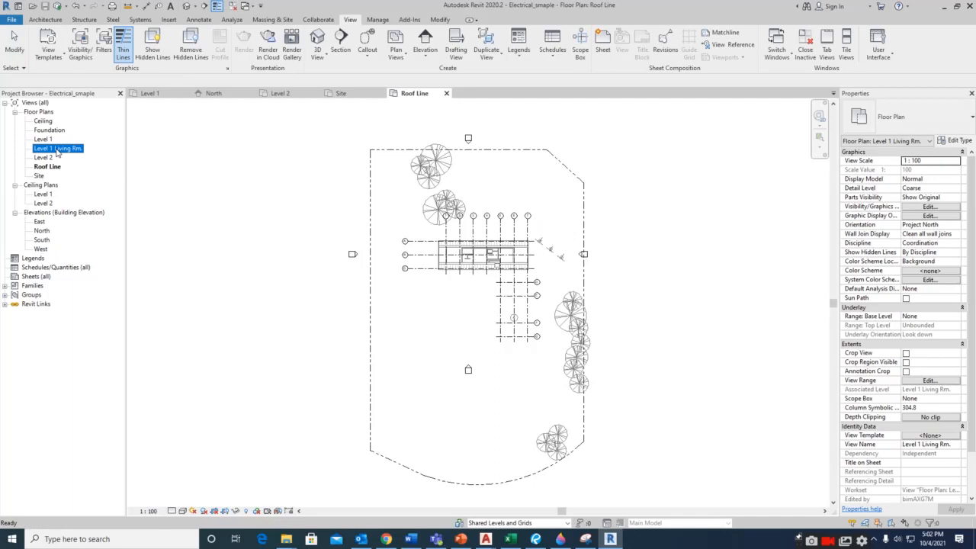
pyautogui.rightClick(57, 149)
pyautogui.click(84, 289)
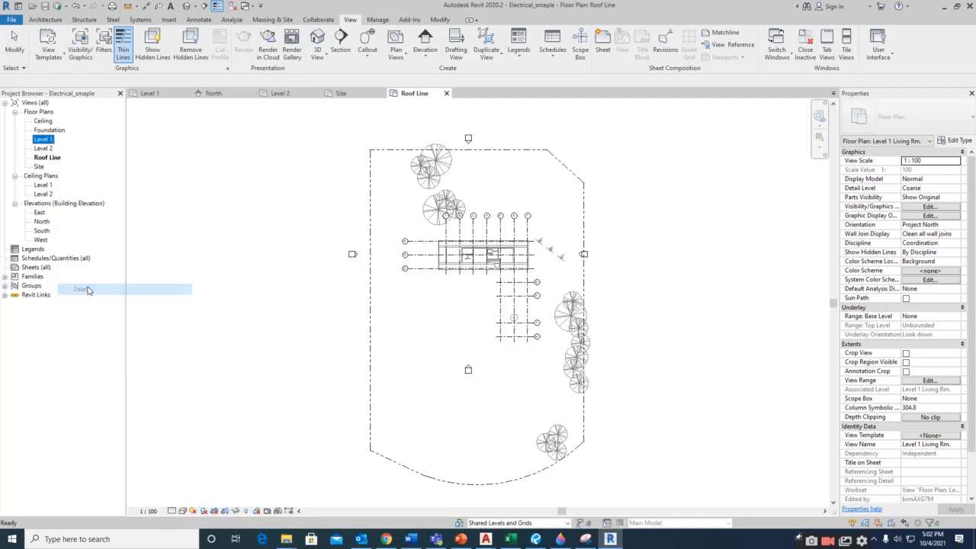
# Review the Foundation, Level 1, Level 2 and Roof Line floor plans, ending in the Level 1 plan
pyautogui.doubleClick(49, 130)
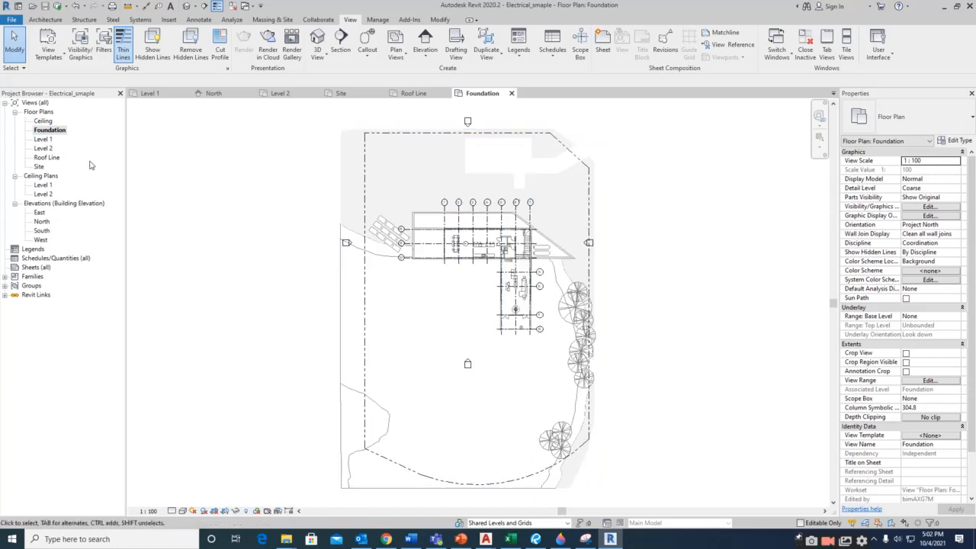
pyautogui.doubleClick(43, 139)
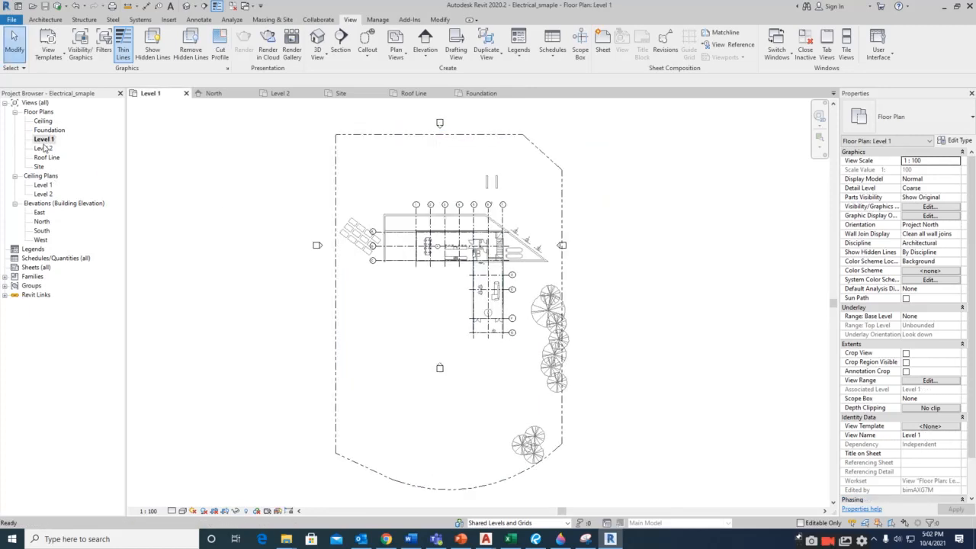
pyautogui.doubleClick(43, 148)
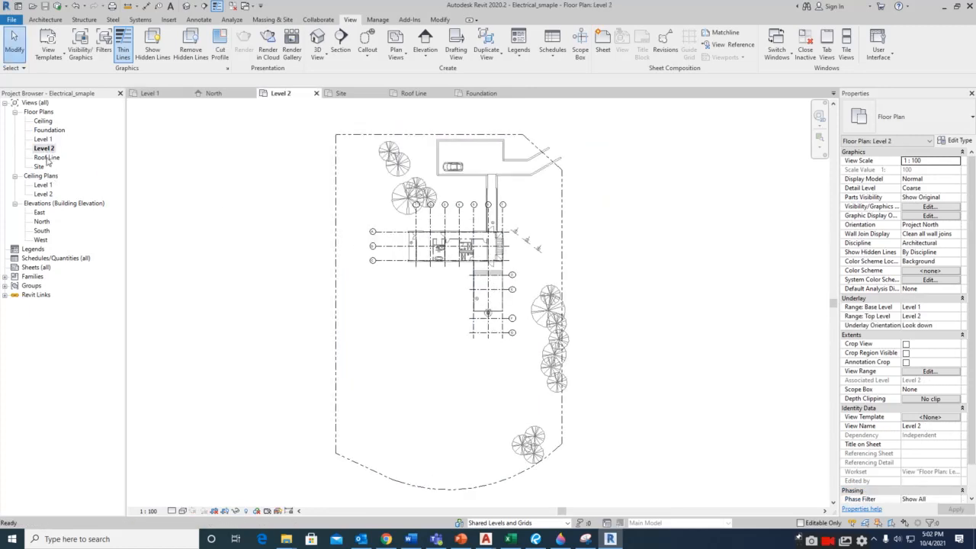
pyautogui.doubleClick(47, 158)
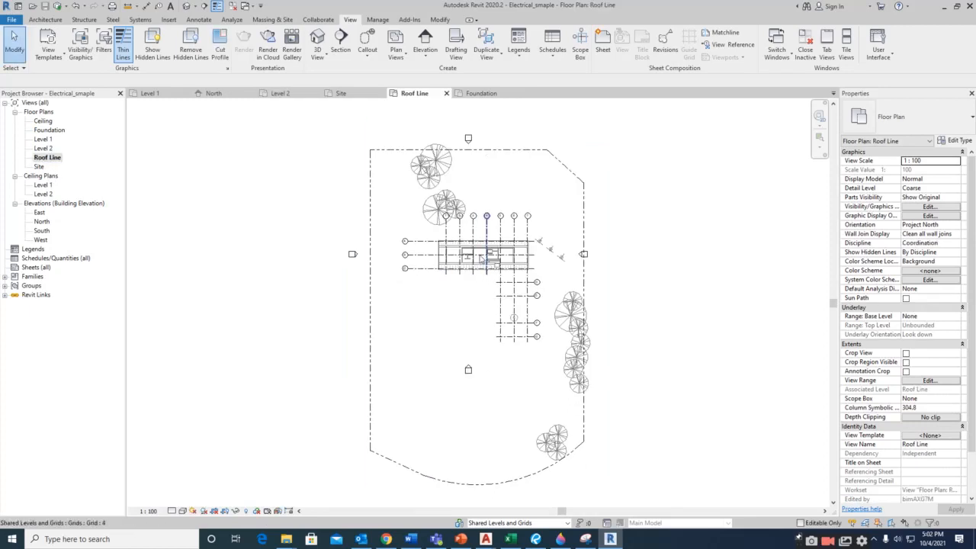
pyautogui.scroll(4, 467, 273)
pyautogui.scroll(-3, 467, 273)
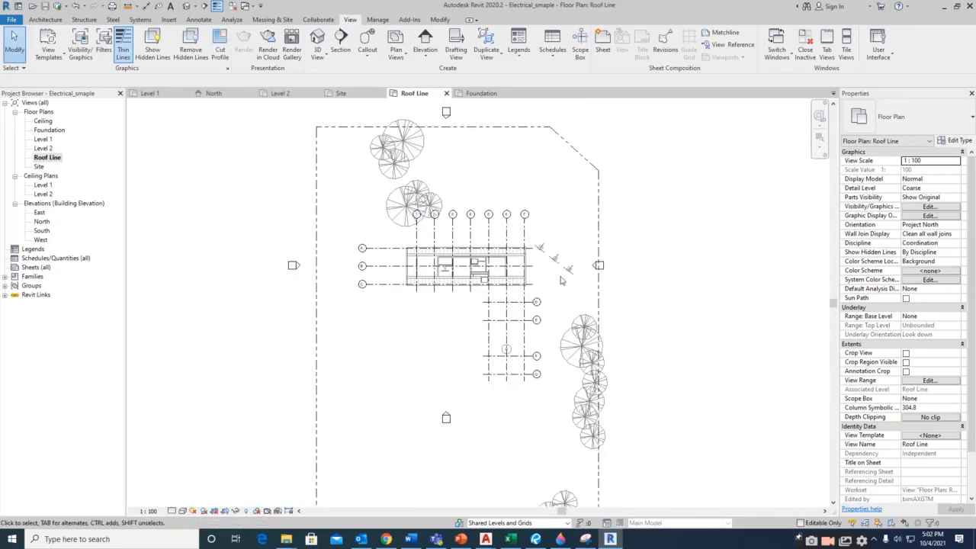
pyautogui.scroll(-1, 560, 281)
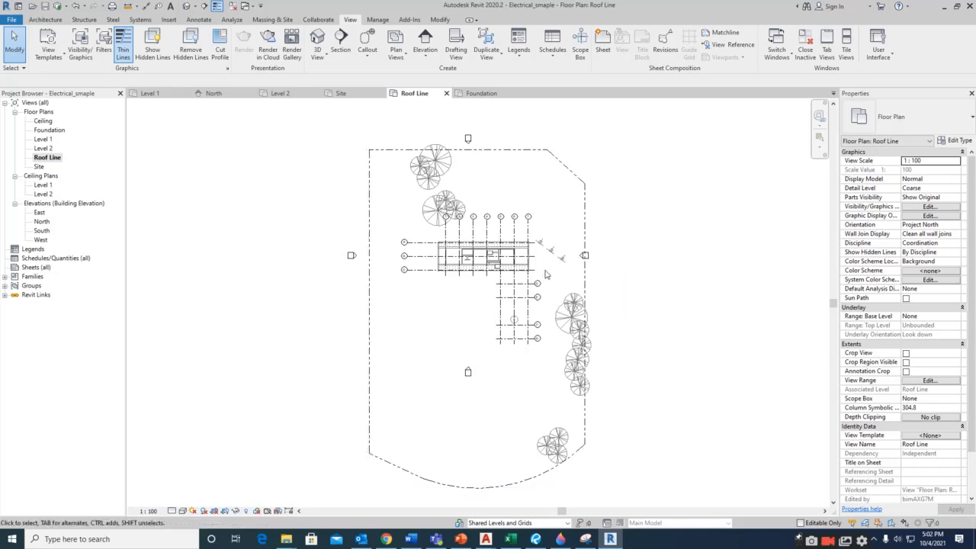
pyautogui.doubleClick(43, 139)
pyautogui.scroll(4, 486, 268)
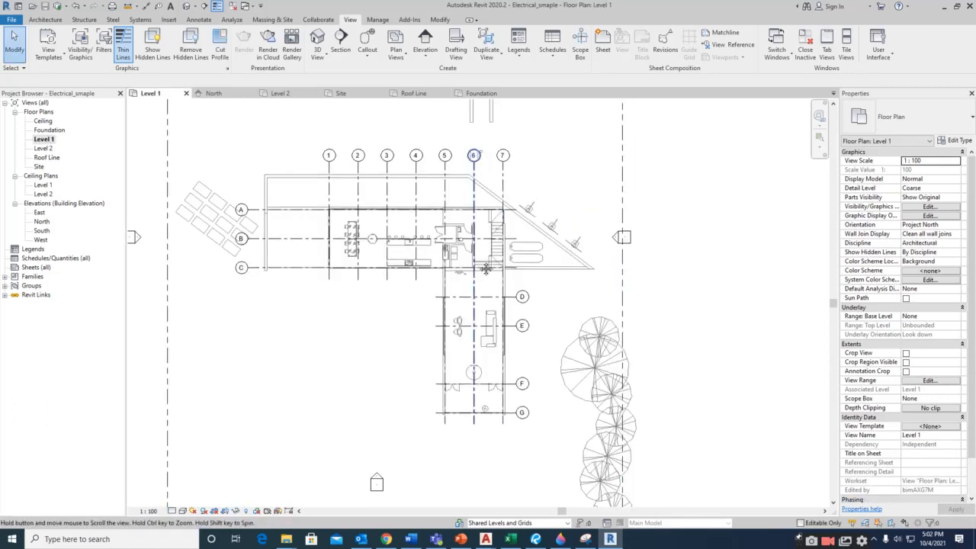
# Extend the numbered grid lines upward by grid 5, beyond the linked model's grid bubbles in the Level 1 plan
pyautogui.moveTo(485, 269); pyautogui.dragTo(504, 350, button='middle')
pyautogui.click(465, 265)
pyautogui.moveTo(464, 243); pyautogui.dragTo(464, 167)
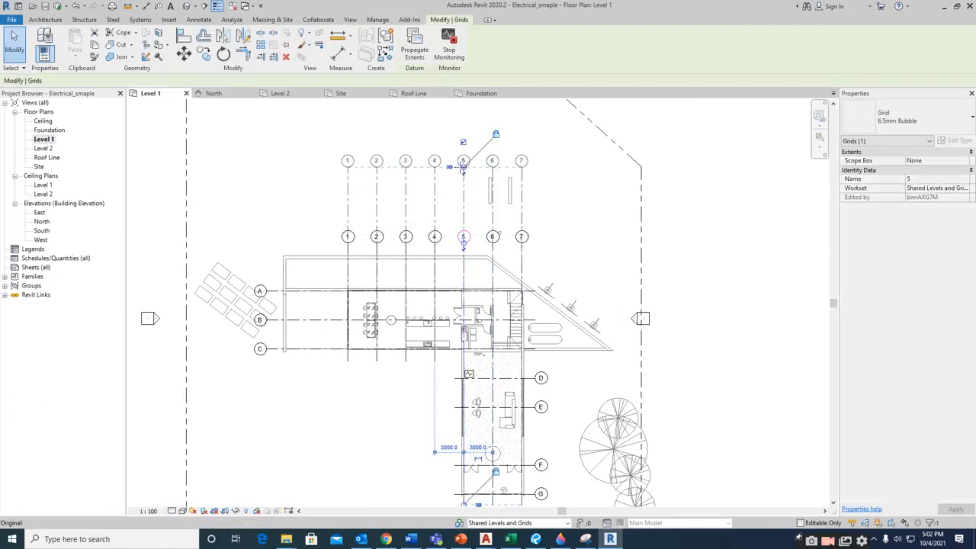
pyautogui.click(567, 221)
pyautogui.moveTo(596, 326); pyautogui.dragTo(569, 250, button='middle')
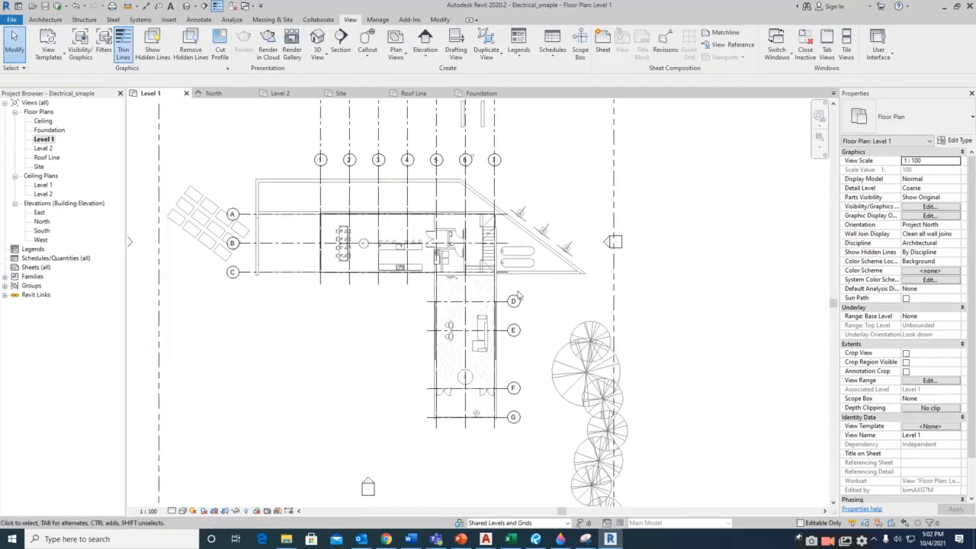
# Bring the numbered grid lines back down by grid 2 onto the linked model's grid bubbles and clear the selection
pyautogui.click(554, 319)
pyautogui.click(542, 318)
pyautogui.scroll(-2, 523, 311)
pyautogui.moveTo(458, 283); pyautogui.dragTo(464, 329, button='middle')
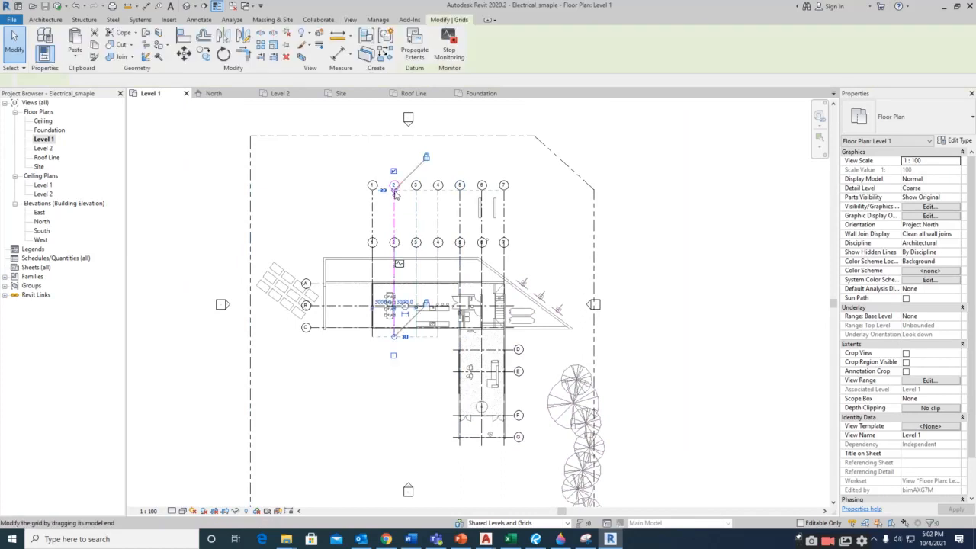
pyautogui.click(395, 220)
pyautogui.press('Escape')
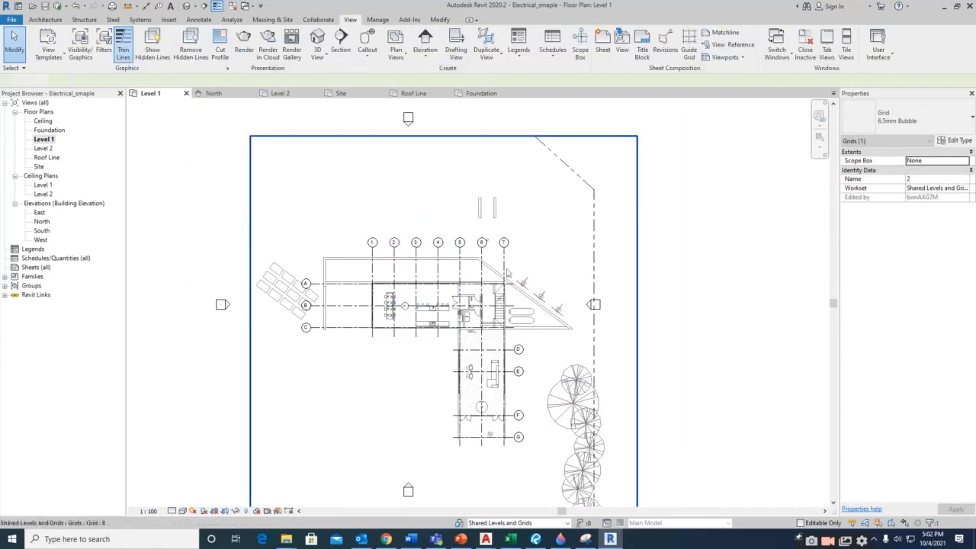
# Examine the copied grids against the linked building in the Level 1 floor plan
pyautogui.scroll(3, 443, 248)
pyautogui.scroll(2, 475, 246)
pyautogui.moveTo(474, 236); pyautogui.dragTo(353, 237, button='middle')
pyautogui.scroll(2, 468, 290)
pyautogui.scroll(-6, 537, 275)
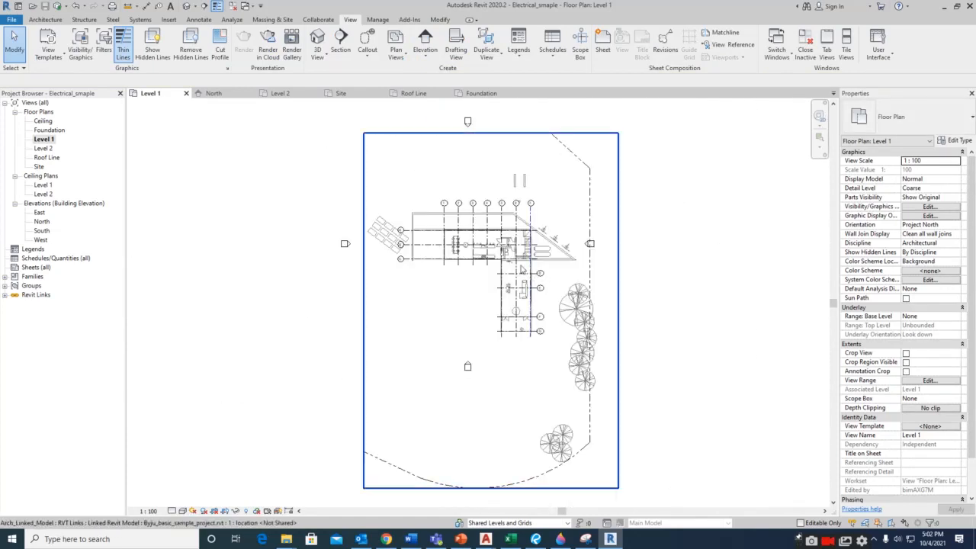
pyautogui.scroll(3, 603, 295)
pyautogui.moveTo(517, 292); pyautogui.dragTo(534, 312, button='middle')
pyautogui.scroll(-5, 534, 311)
# Enable Crop View, Crop Region Visible and Annotation Crop for the Level 1 plan, and shrink the crop region closely around the building and its grids
pyautogui.click(905, 353)
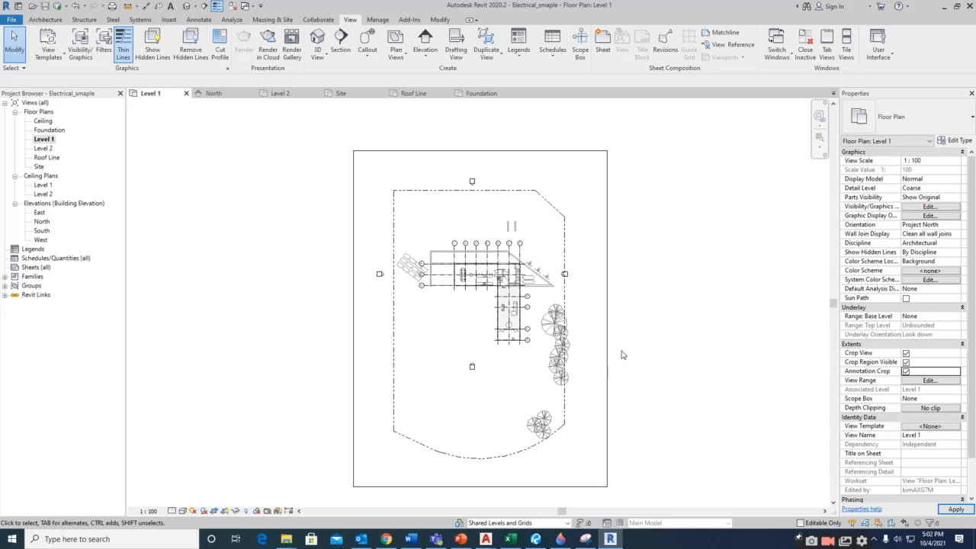
pyautogui.click(605, 340)
pyautogui.moveTo(607, 319); pyautogui.dragTo(556, 321)
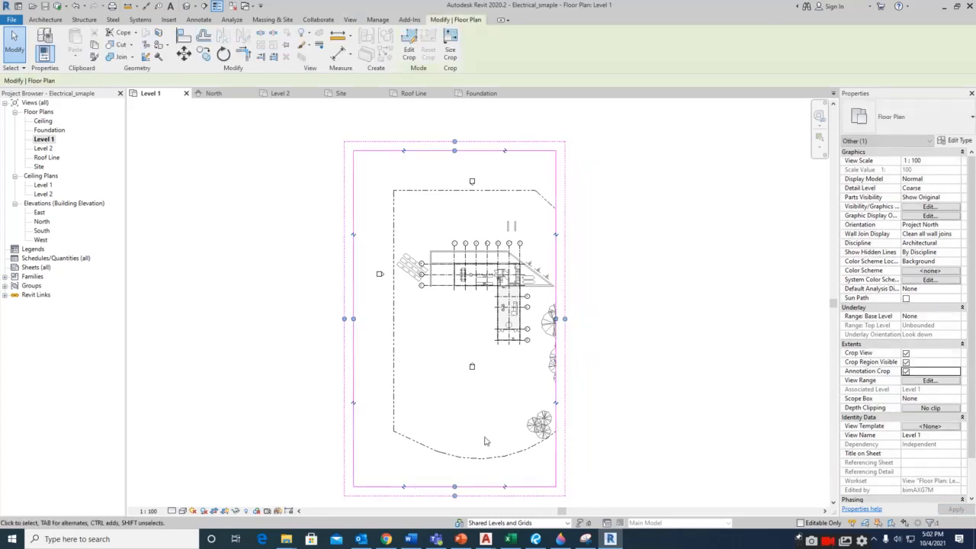
pyautogui.moveTo(454, 486); pyautogui.dragTo(441, 347)
pyautogui.moveTo(353, 251); pyautogui.dragTo(401, 263)
pyautogui.moveTo(479, 150); pyautogui.dragTo(477, 215)
pyautogui.scroll(2, 477, 215)
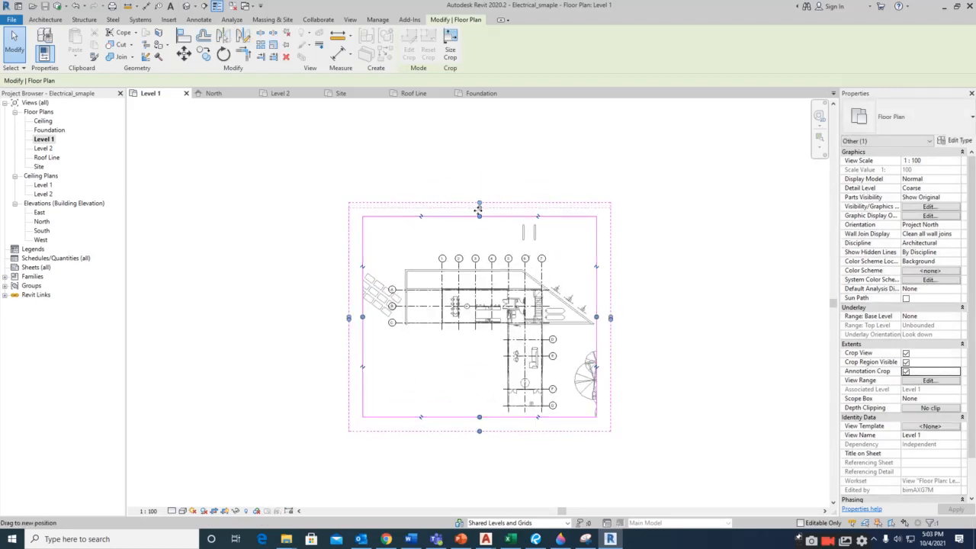
# Tighten the annotation crop boundary so it sits close around the Level 1 crop region
pyautogui.moveTo(349, 324); pyautogui.dragTo(355, 321)
pyautogui.moveTo(482, 429); pyautogui.dragTo(480, 423)
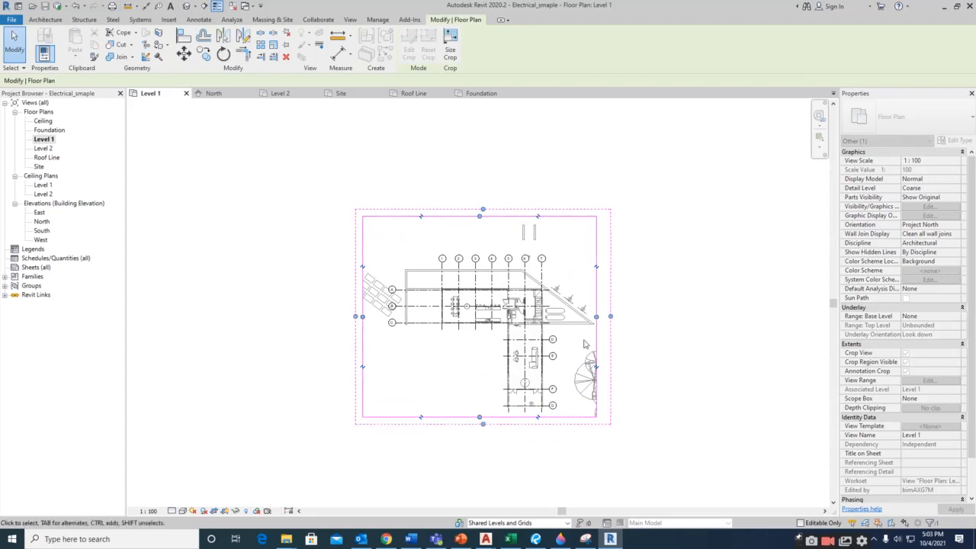
pyautogui.moveTo(601, 319); pyautogui.dragTo(592, 318)
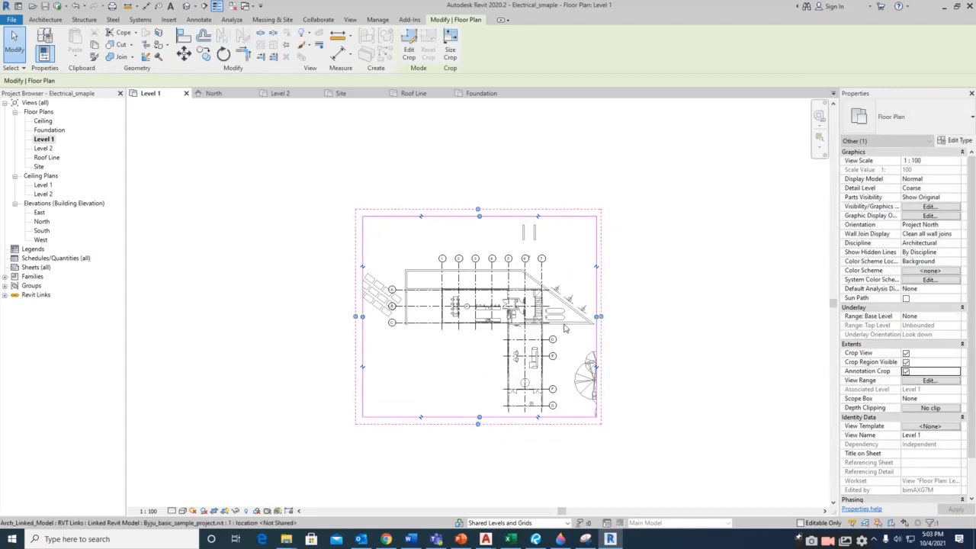
# Pull the west side of the Level 1 crop region closer to the building and turn off Crop Region Visible and Annotation Crop
pyautogui.moveTo(375, 318); pyautogui.dragTo(383, 318)
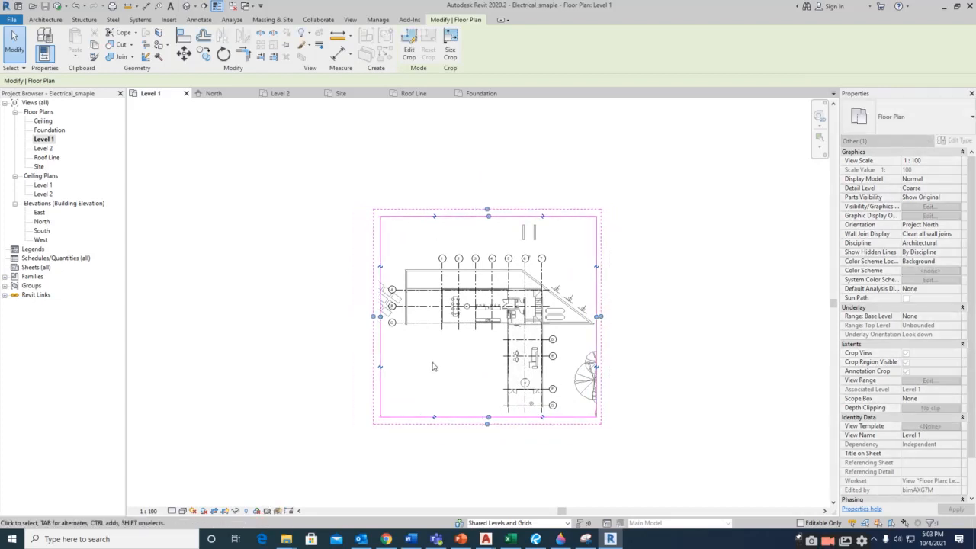
pyautogui.click(433, 365)
pyautogui.scroll(1, 433, 365)
pyautogui.moveTo(470, 368); pyautogui.dragTo(405, 343, button='middle')
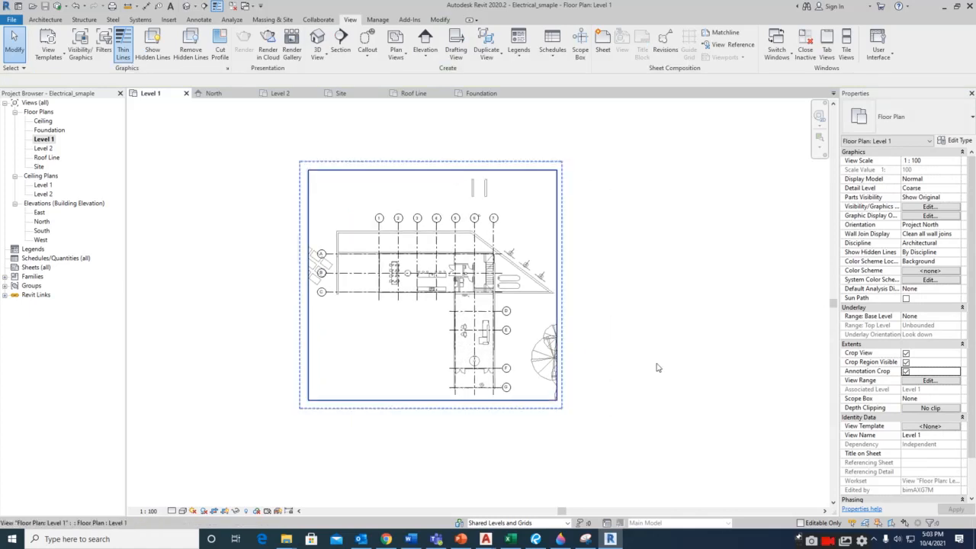
pyautogui.click(906, 362)
pyautogui.scroll(4, 370, 278)
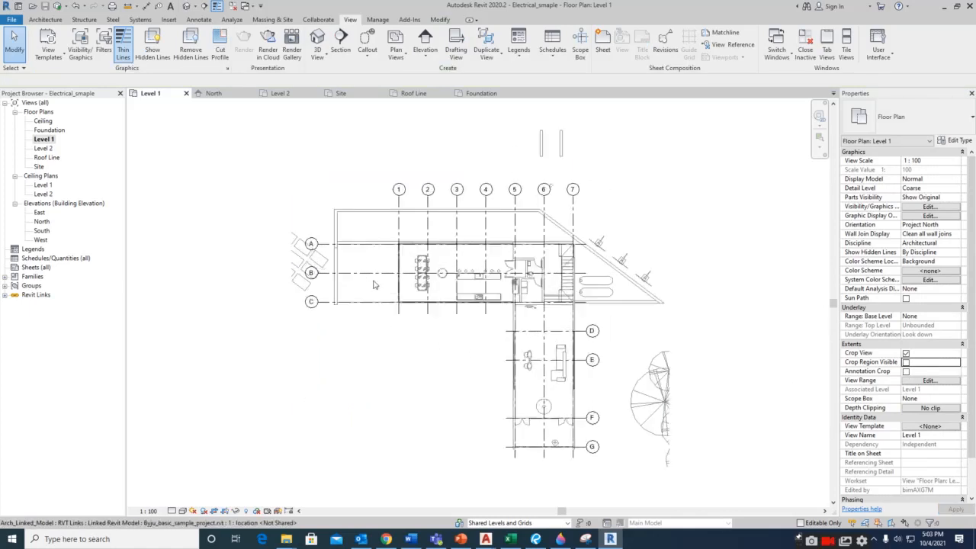
# Examine the cropped Level 1 floor plan, checking the building and its surrounding grids within the cropped extents
pyautogui.scroll(3, 413, 267)
pyautogui.moveTo(539, 268); pyautogui.dragTo(450, 252, button='middle')
pyautogui.moveTo(582, 255); pyautogui.dragTo(485, 252, button='middle')
pyautogui.scroll(-2, 532, 260)
pyautogui.scroll(-3, 482, 275)
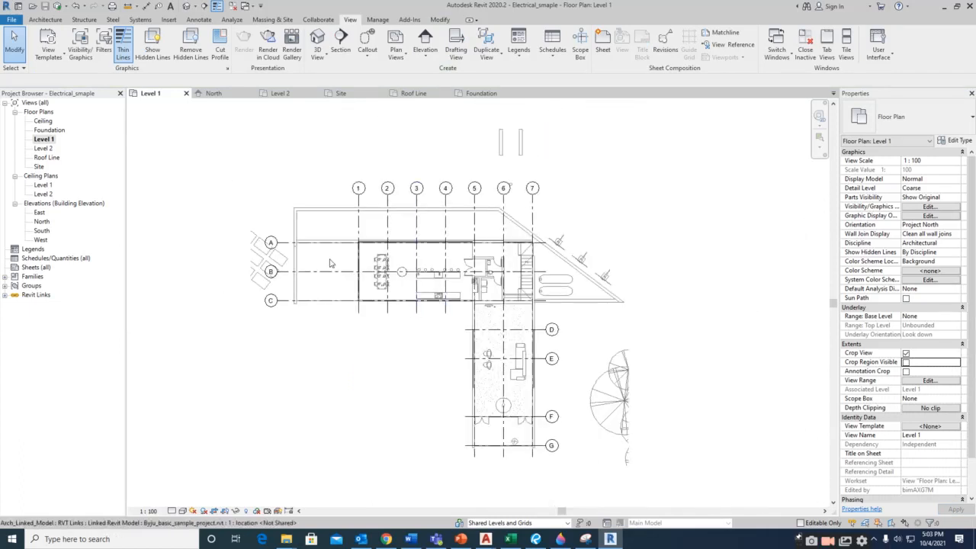
pyautogui.moveTo(245, 165); pyautogui.dragTo(629, 502)
pyautogui.click(350, 378)
pyautogui.middleClick(404, 368)
pyautogui.middleClick(404, 367)
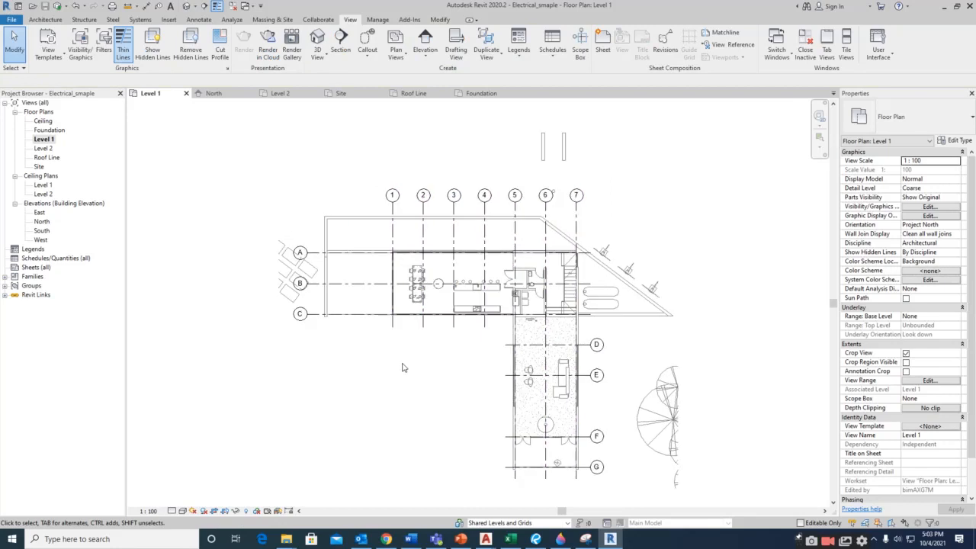
# Open the default 3D view and orbit around the linked building to see it from the front
pyautogui.click(186, 7)
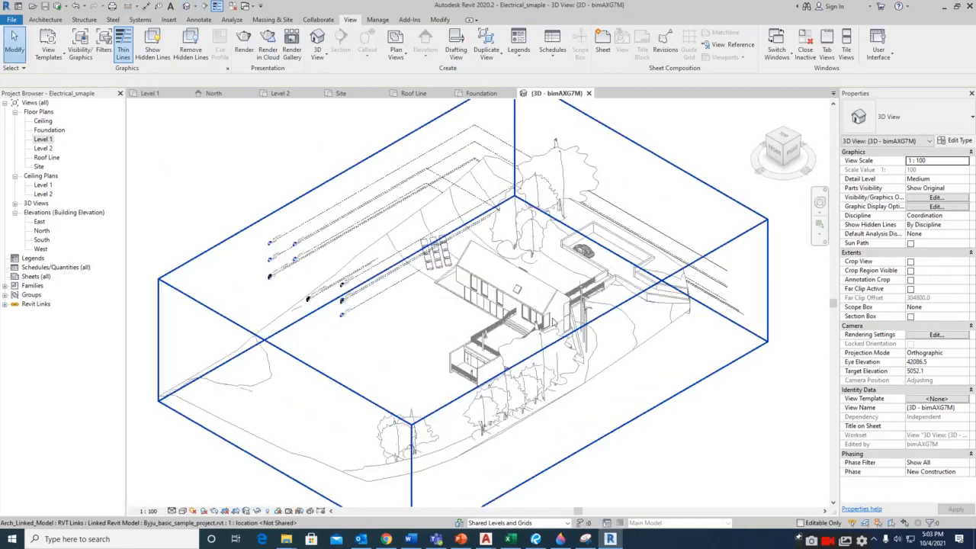
pyautogui.scroll(5, 496, 326)
pyautogui.keyDown('shift'); pyautogui.moveTo(496, 326); pyautogui.dragTo(584, 313, button='middle'); pyautogui.keyUp('shift')
pyautogui.scroll(-3, 526, 311)
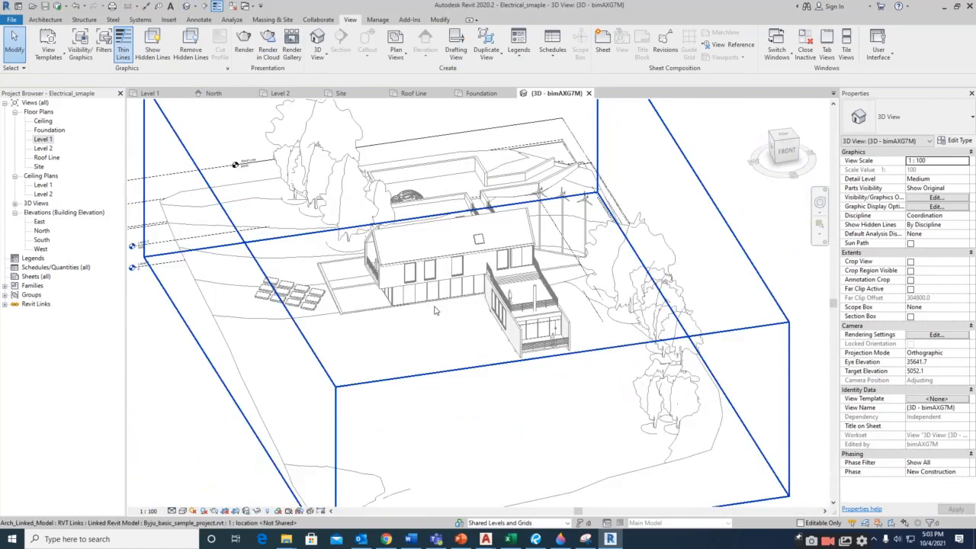
pyautogui.keyDown('shift'); pyautogui.moveTo(435, 310); pyautogui.dragTo(459, 331, button='middle'); pyautogui.keyUp('shift')
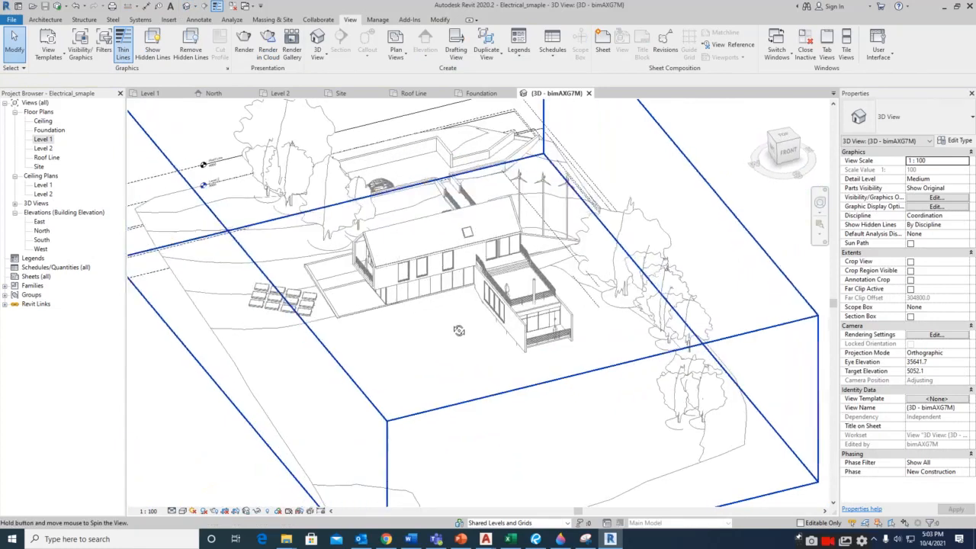
# Set the 3D view's visual style to Realistic and close the view to return to the Level 1 floor plan
pyautogui.click(182, 512)
pyautogui.click(200, 491)
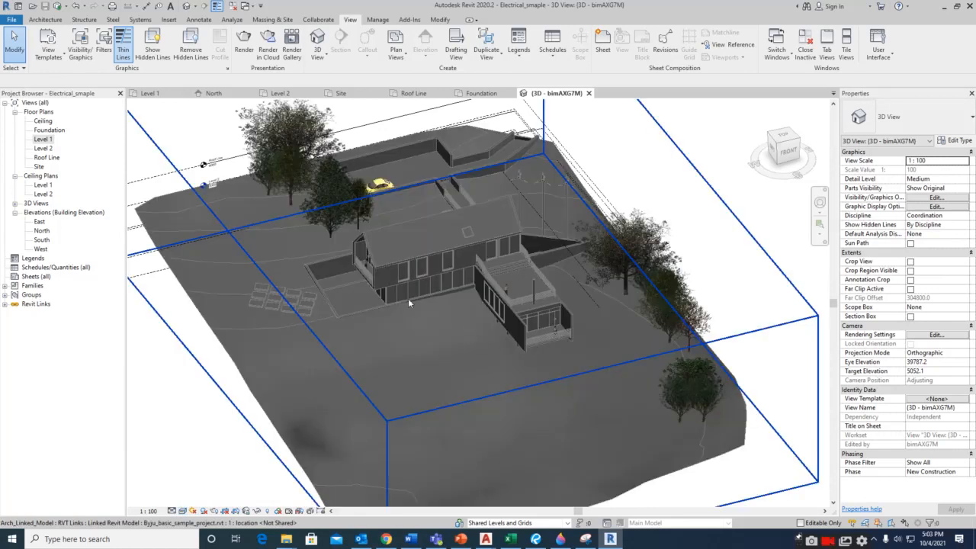
pyautogui.scroll(1, 463, 346)
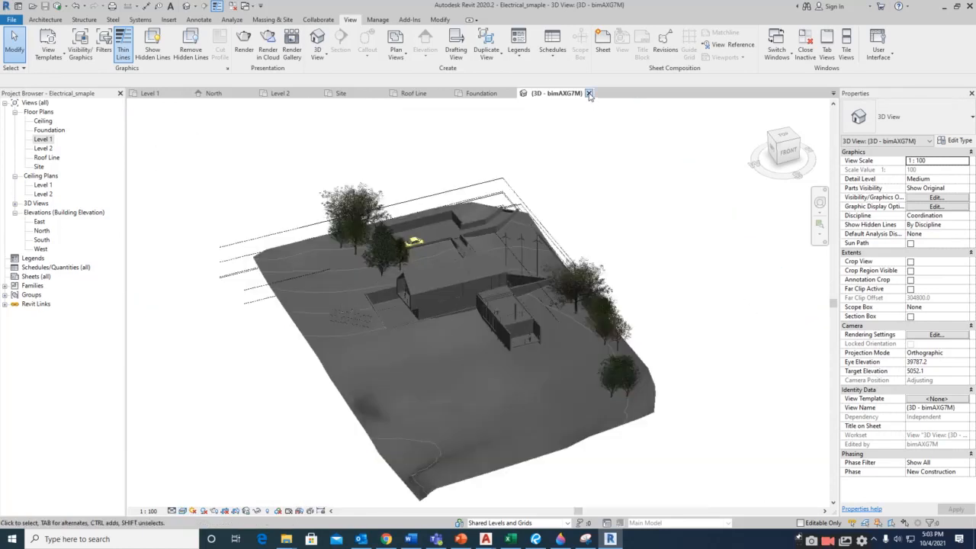
pyautogui.click(589, 93)
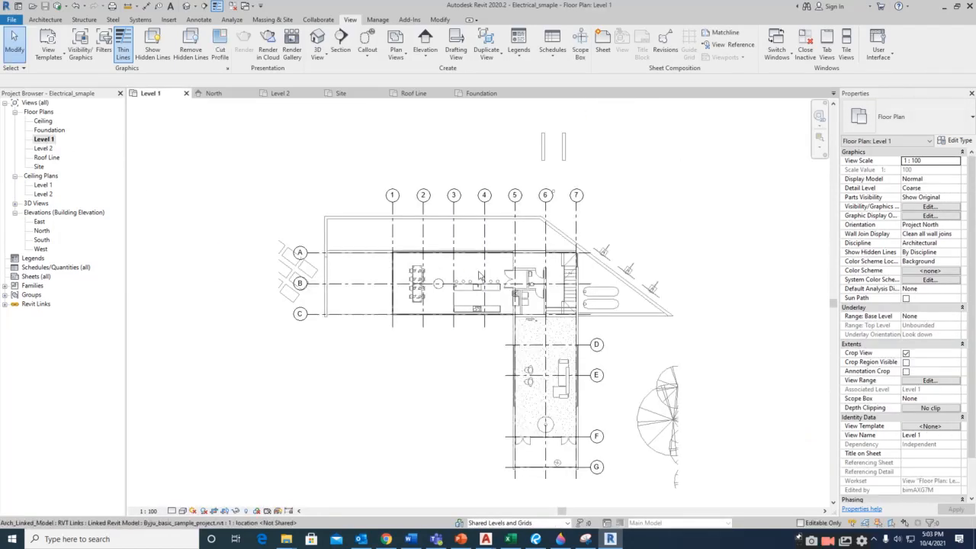
pyautogui.scroll(2, 508, 263)
pyautogui.scroll(-2, 617, 351)
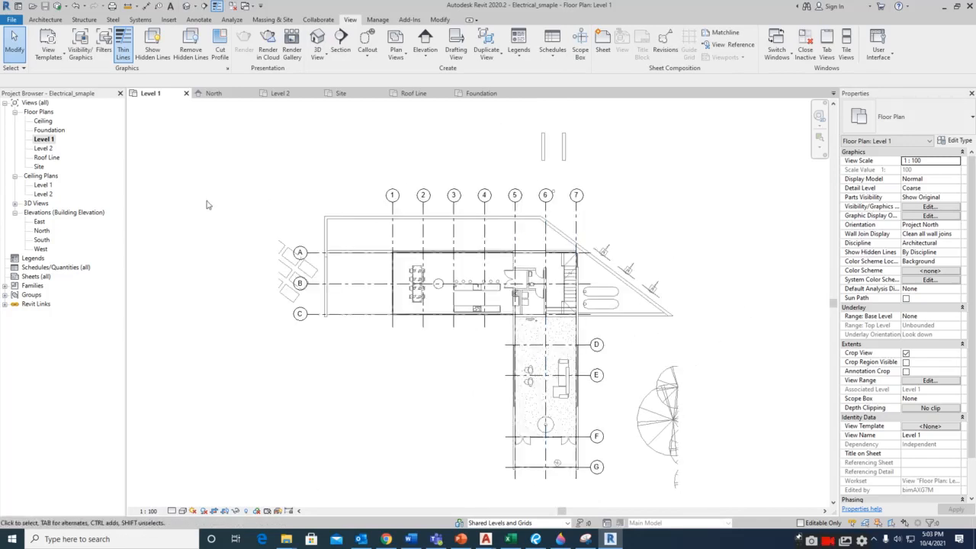
pyautogui.scroll(5, 417, 279)
pyautogui.scroll(-2, 370, 257)
pyautogui.moveTo(559, 263); pyautogui.dragTo(414, 257, button='middle')
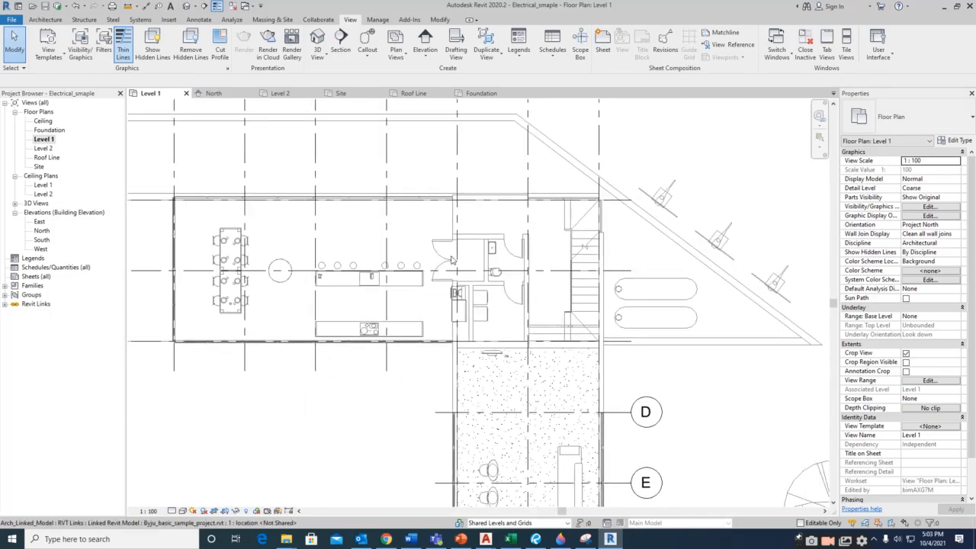
pyautogui.scroll(-3, 653, 270)
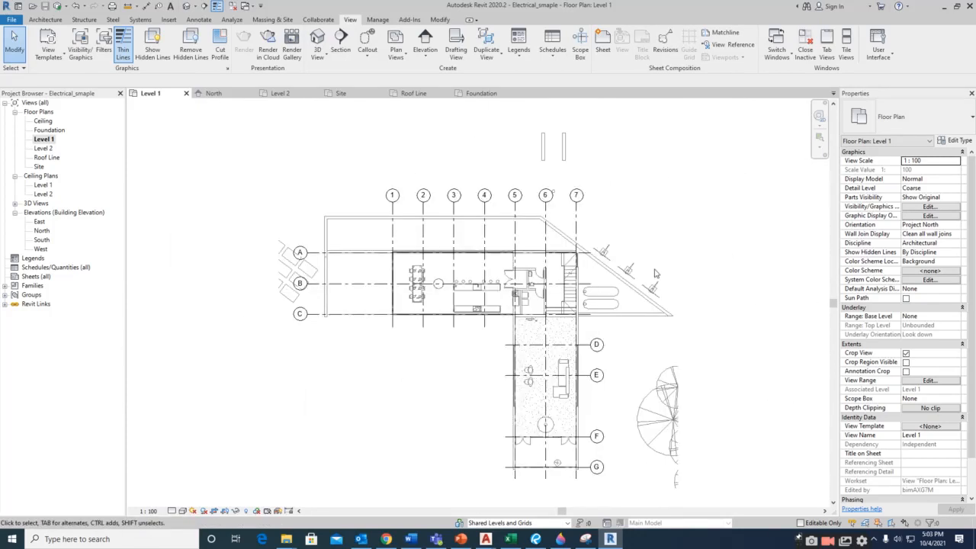
# Review the view templates for the Level 1 plan under the Electrical and all-discipline filters, without assigning one
pyautogui.click(929, 427)
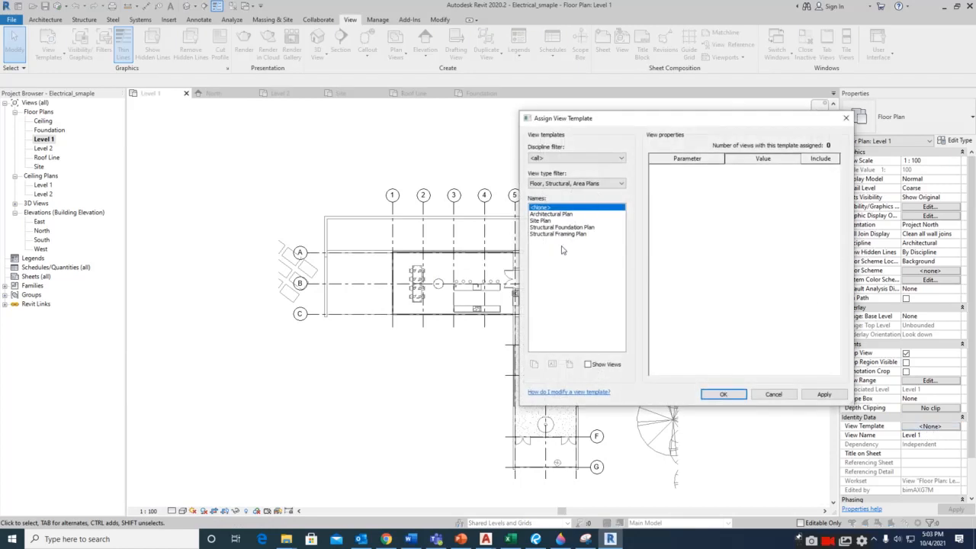
pyautogui.click(591, 159)
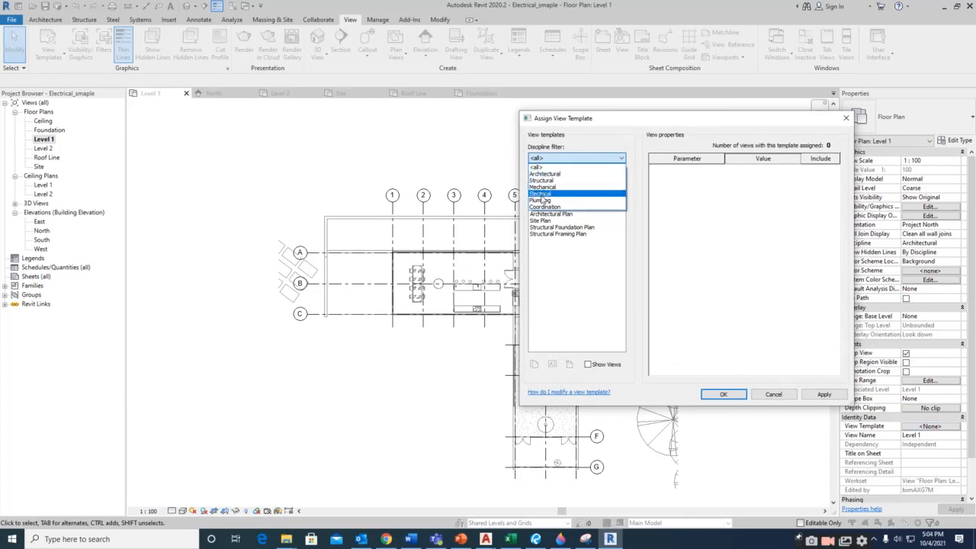
pyautogui.click(541, 193)
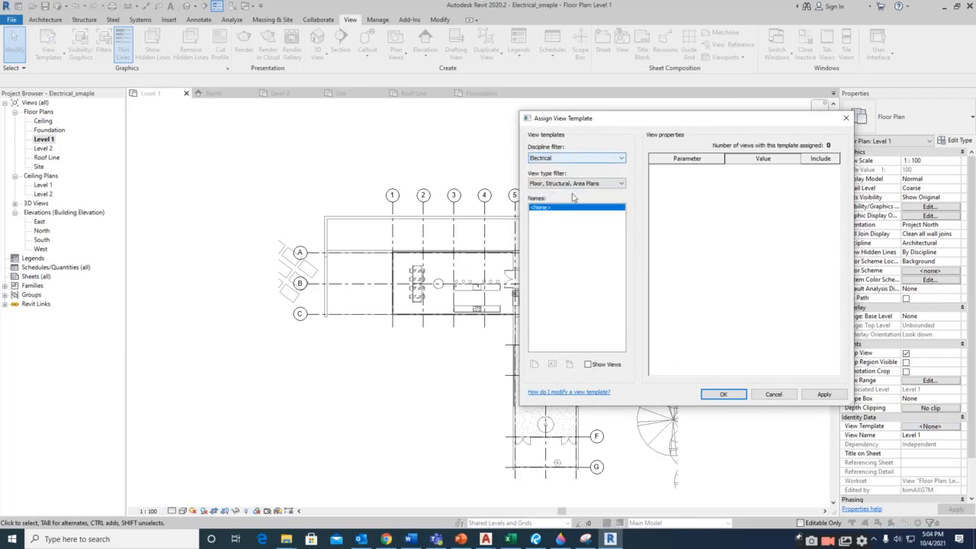
pyautogui.click(579, 158)
pyautogui.click(539, 167)
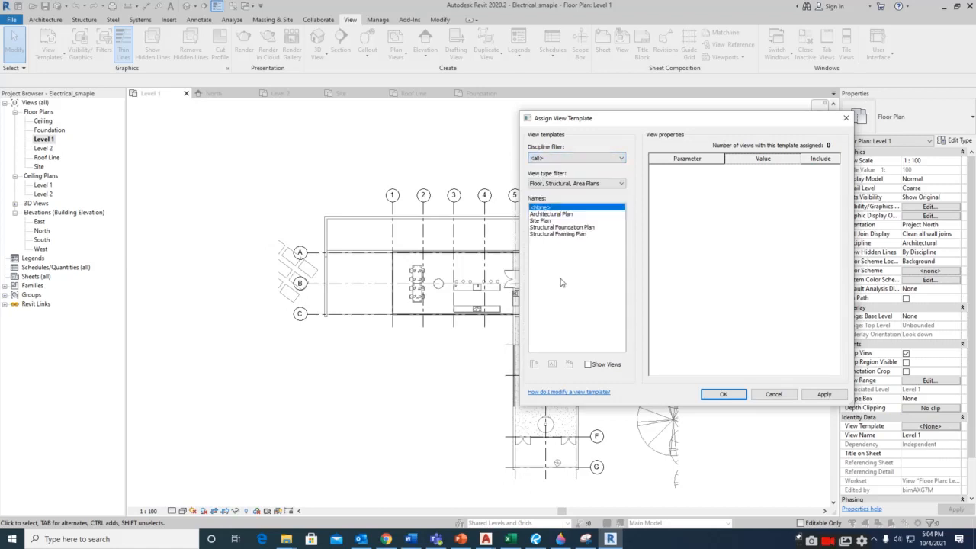
pyautogui.click(540, 220)
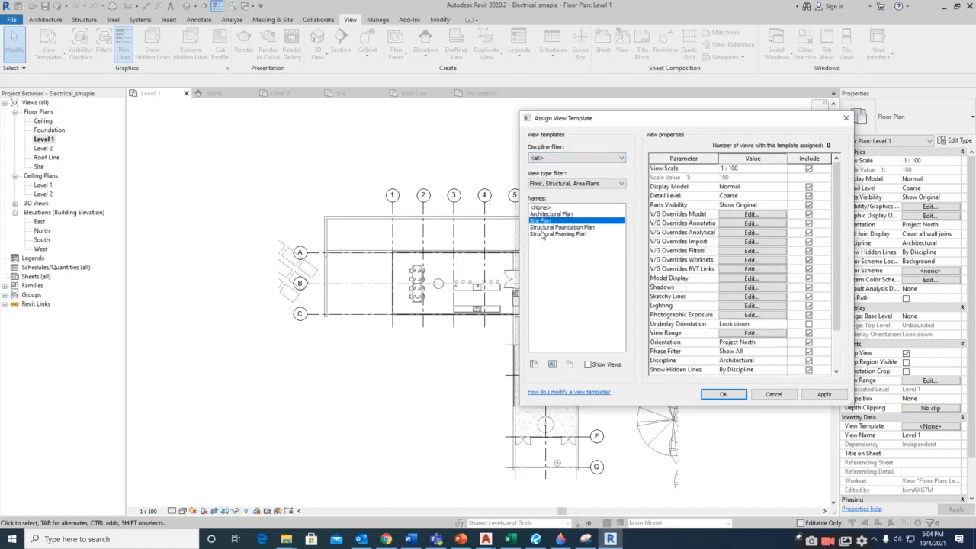
pyautogui.click(544, 235)
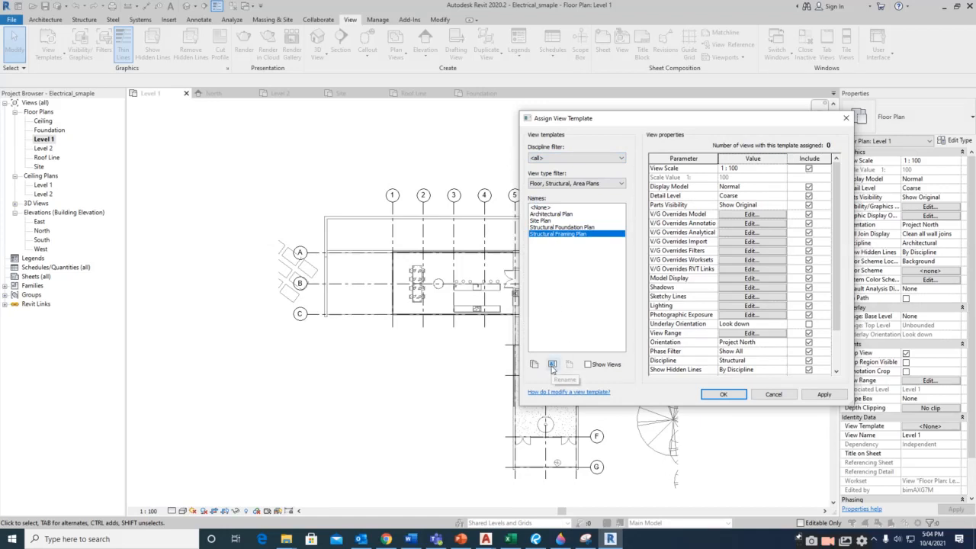
pyautogui.press('Escape')
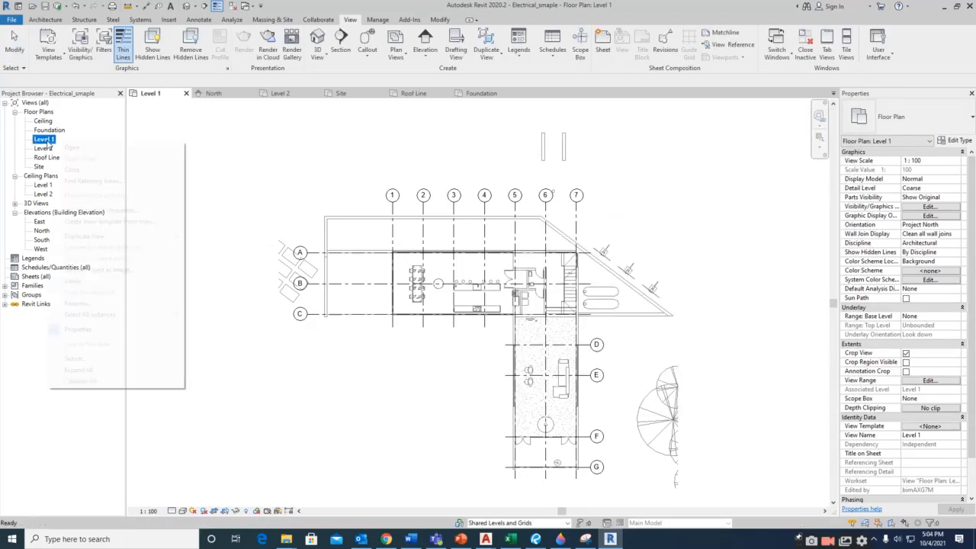
# Start creating a new view template from the Level 1 floor plan and clear its name for entry
pyautogui.rightClick(46, 140)
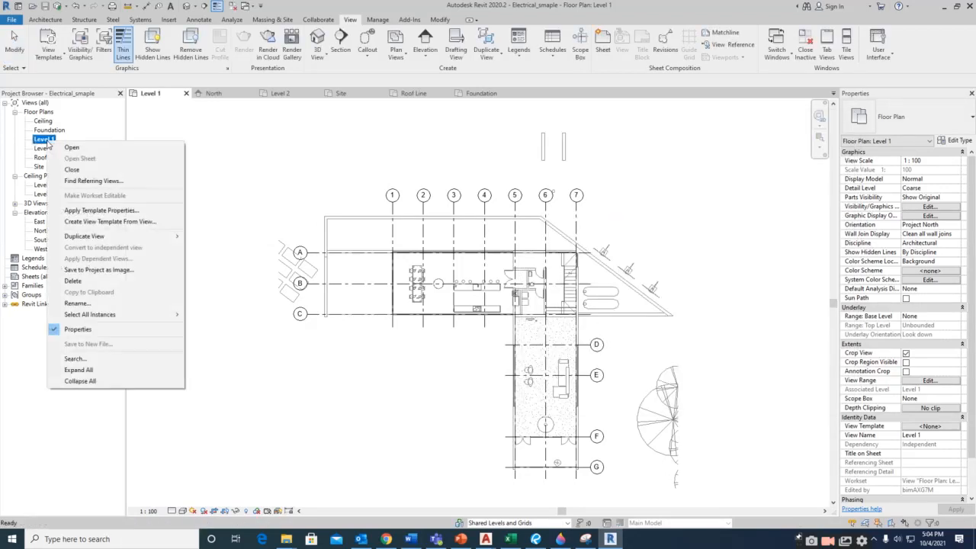
pyautogui.click(85, 223)
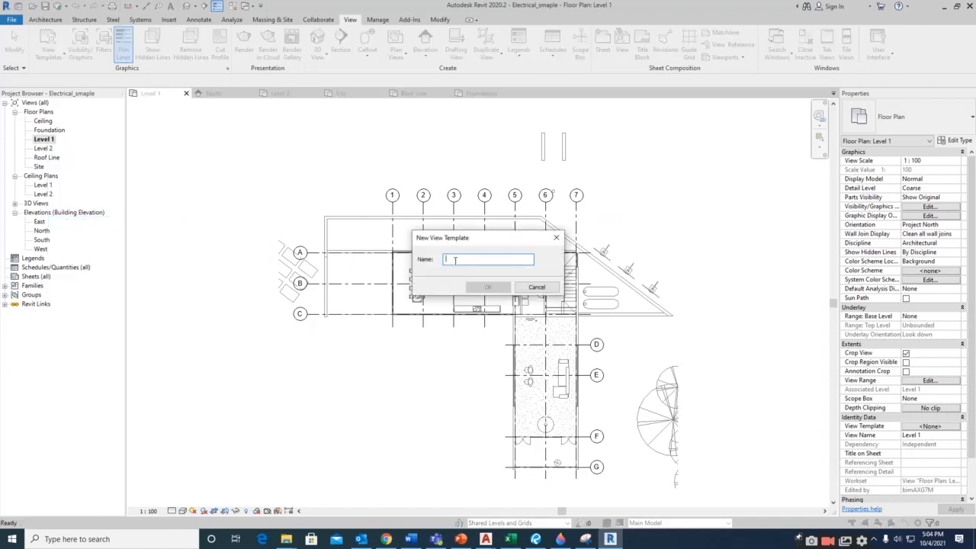
pyautogui.press('BackSpace')
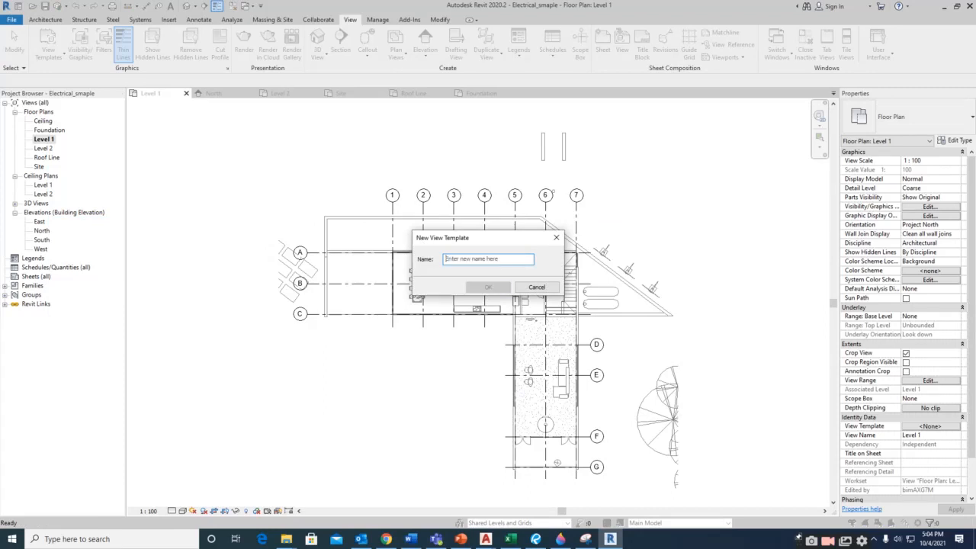